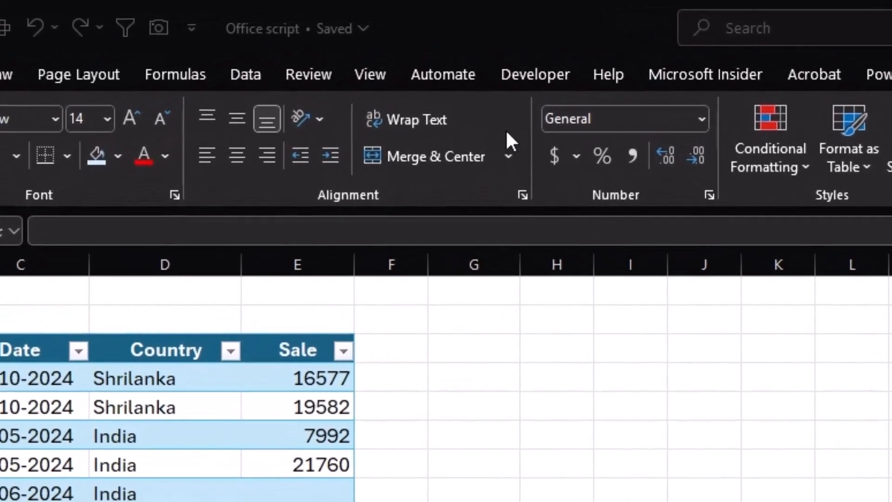
Open the Office Scripts Code Editor pane and show its list of sample scripts.
left_click(440, 76)
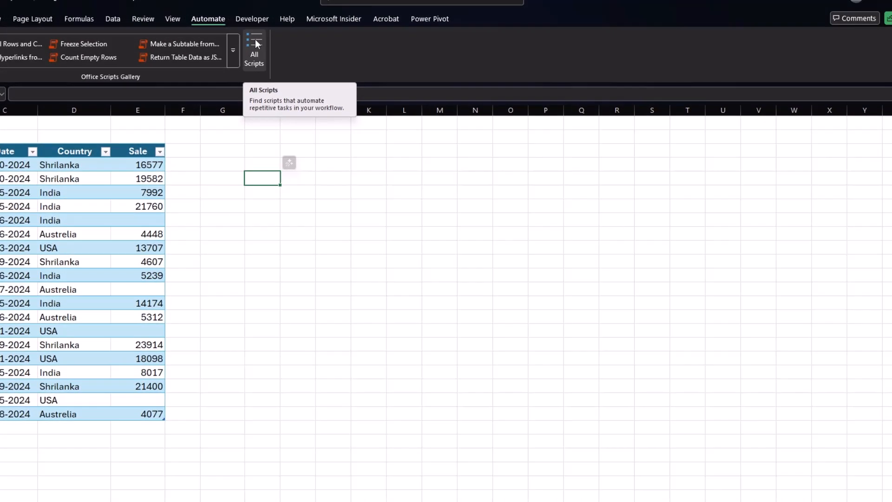
left_click(255, 41)
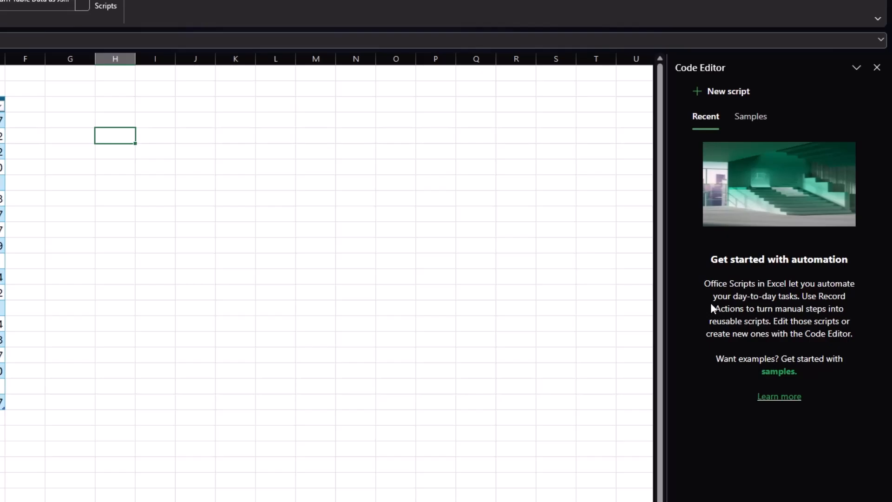
left_click(758, 122)
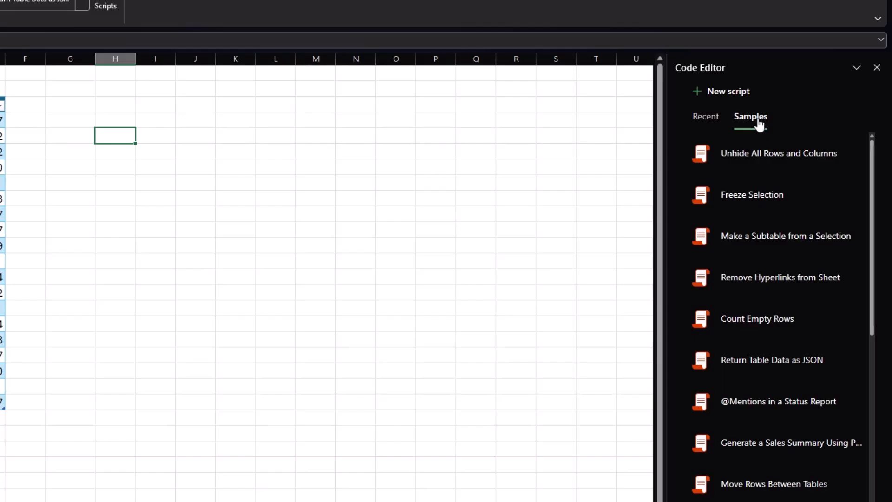
Look through the sample Office Scripts to see which automation tasks they cover.
mouse_move(746, 195)
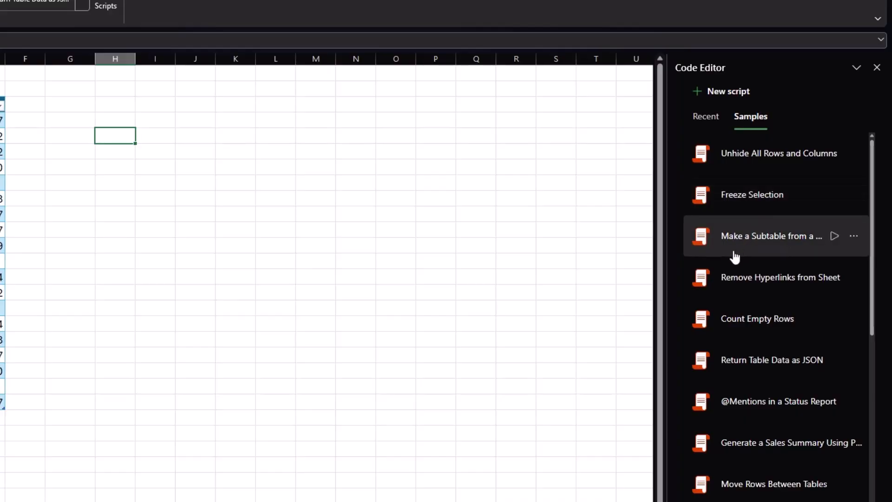
mouse_move(720, 285)
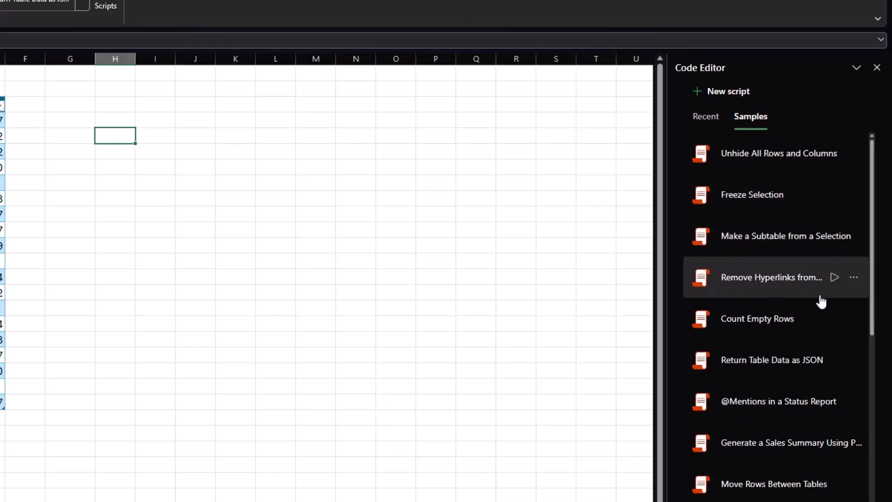
mouse_move(830, 315)
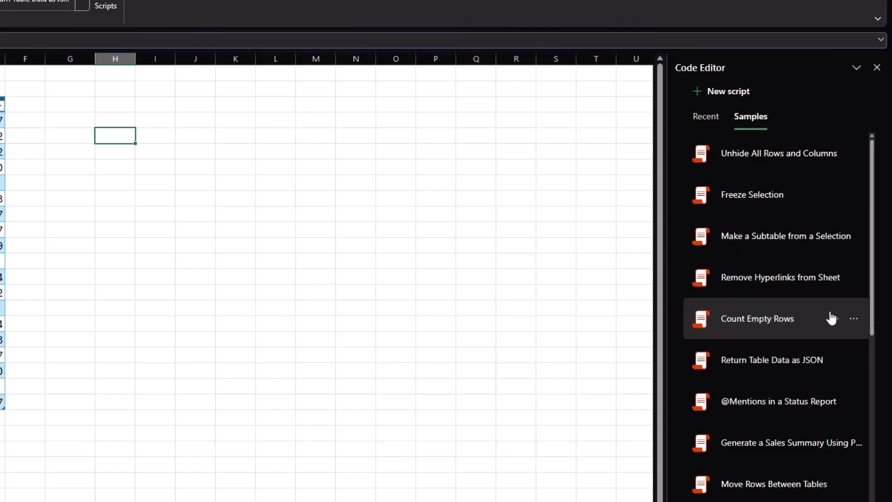
scroll(799, 373, "down", 5)
scroll(799, 376, "down", 1)
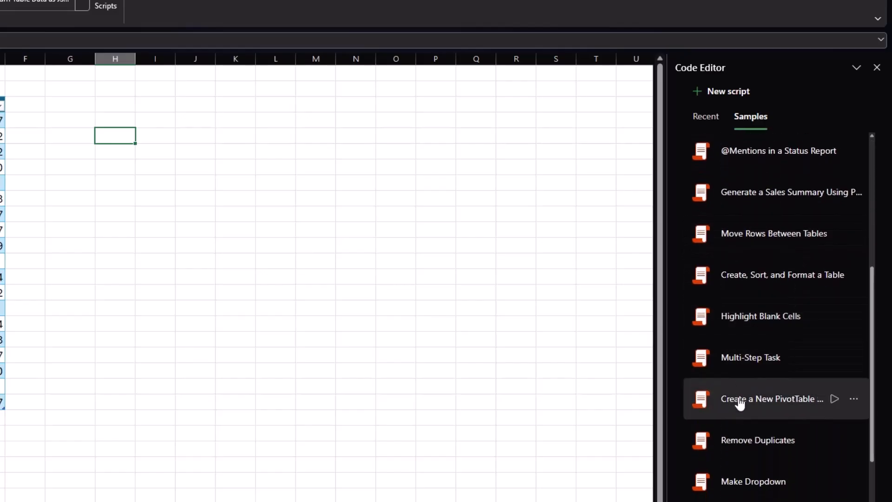
scroll(739, 404, "down", 2)
scroll(740, 416, "up", 3)
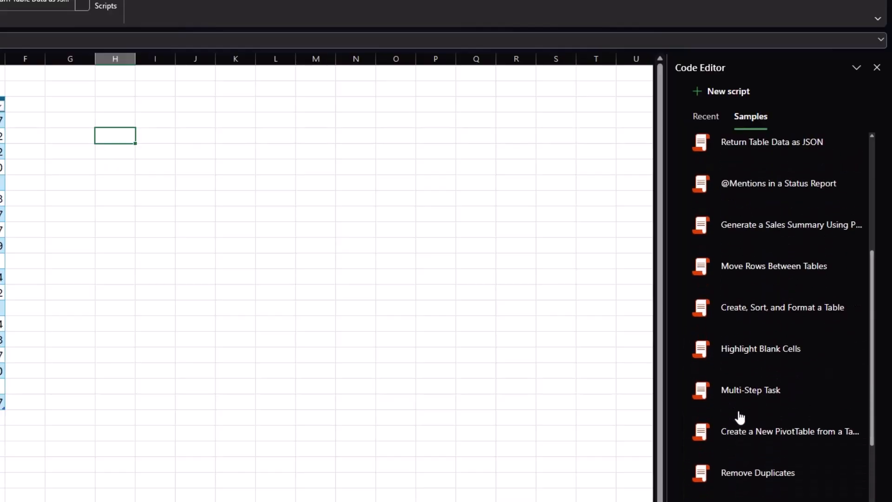
Select the whole Date, Country and Sale table and run the Highlight Blank Cells sample script on it.
mouse_move(740, 416)
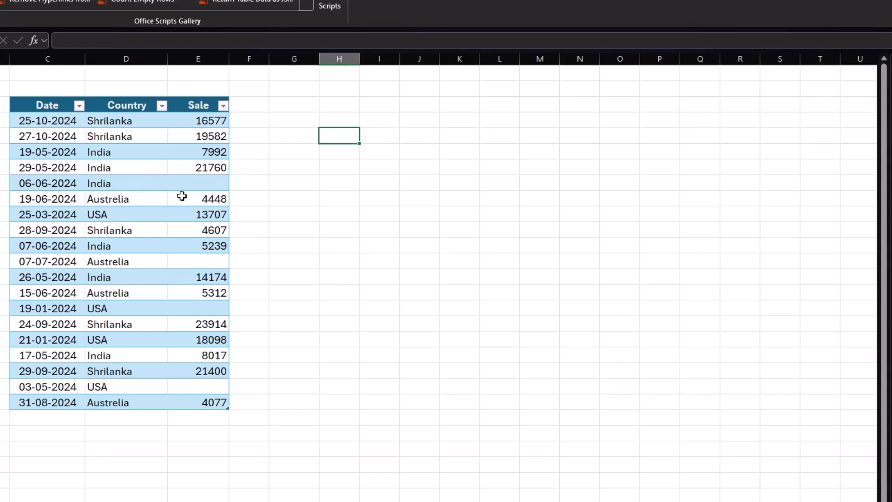
left_click_drag(34, 105, 189, 395)
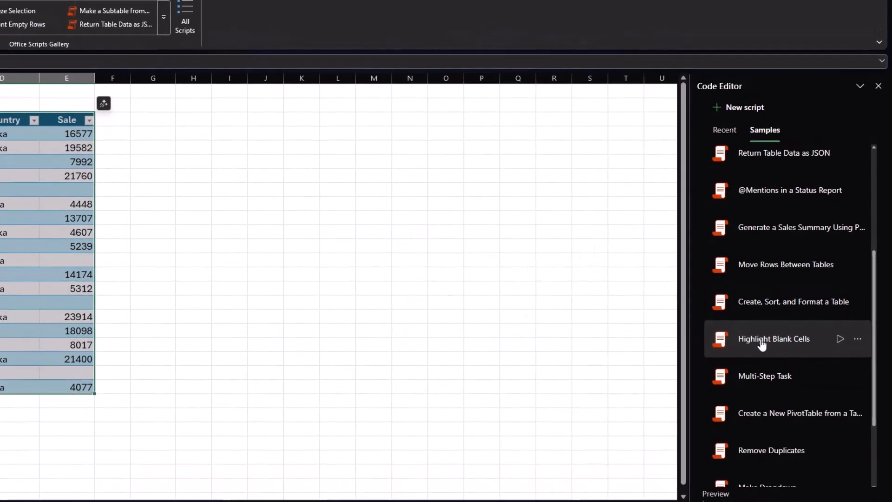
left_click(839, 340)
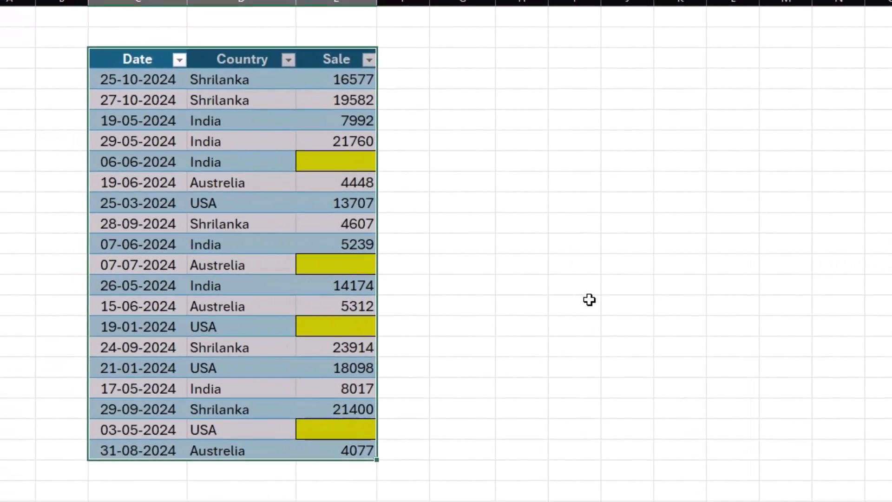
Enter 451 in the highlighted blank Sale cell of the 06-06-2024 India row.
left_click(343, 164)
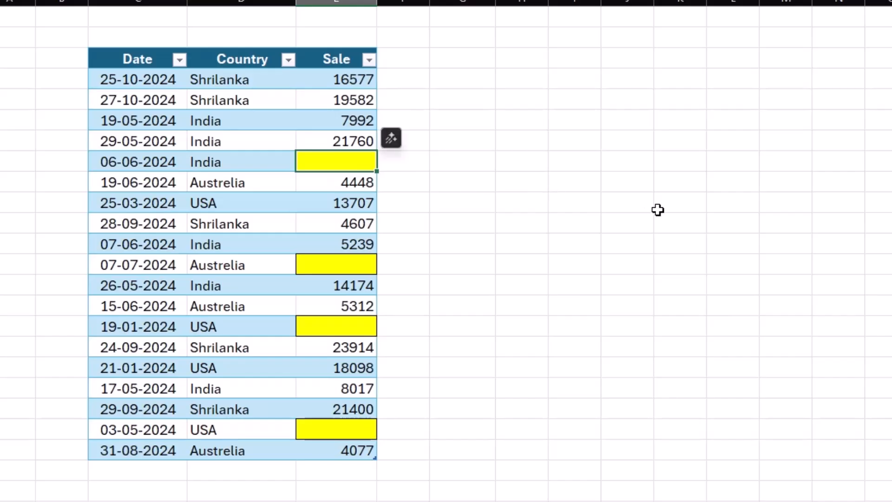
type("451")
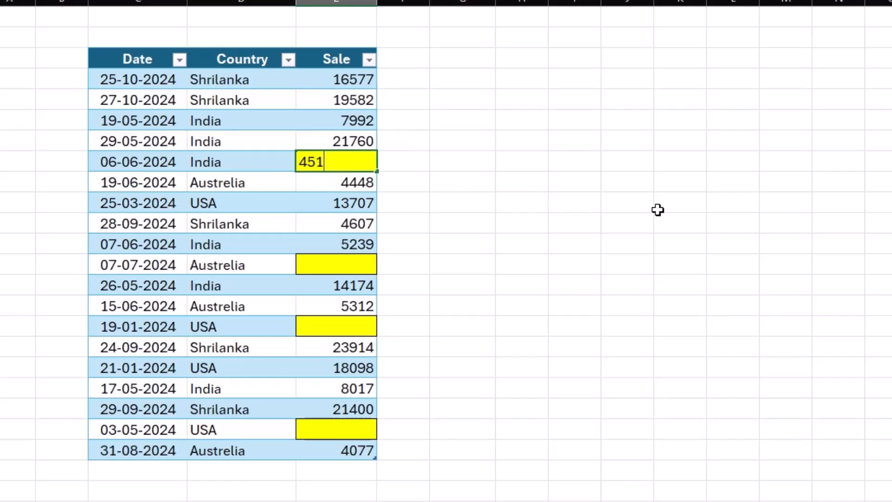
key("Return")
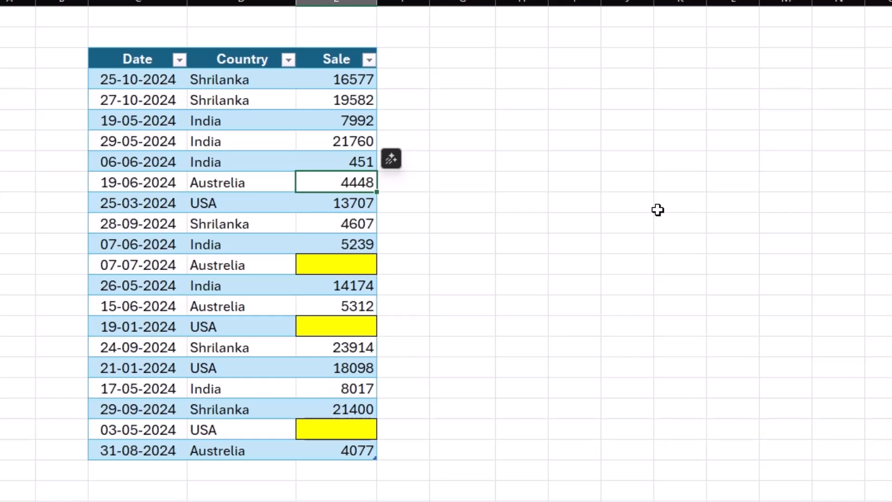
key("Delete")
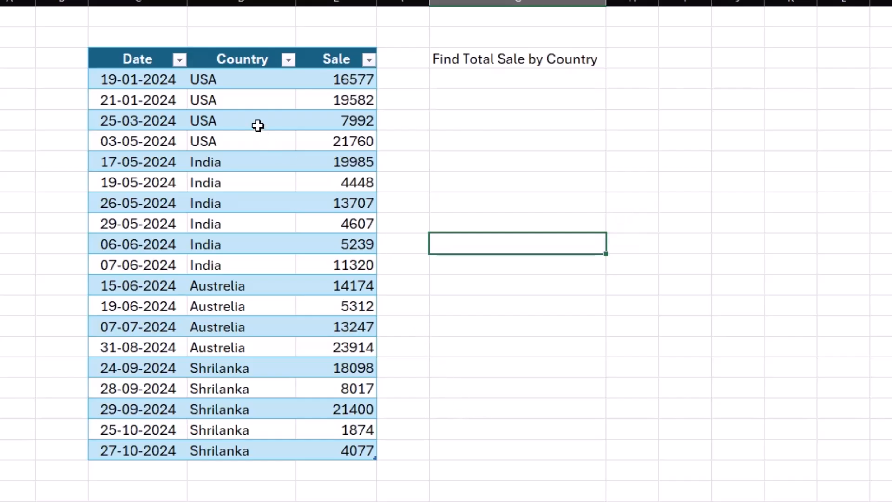
Select the whole Date, Country and Sale table on Data 1 and run the Create a New PivotTable sample script.
left_click_drag(245, 82, 260, 135)
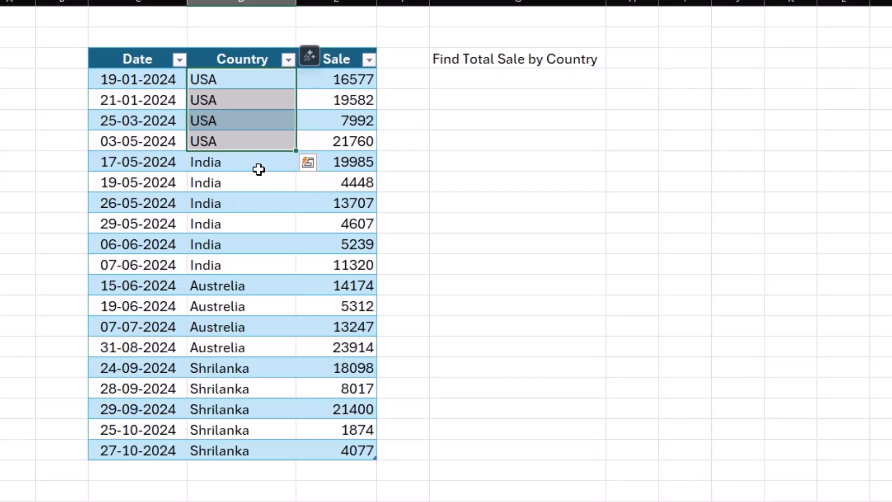
left_click(251, 164)
left_click_drag(251, 164, 249, 249)
left_click(262, 293)
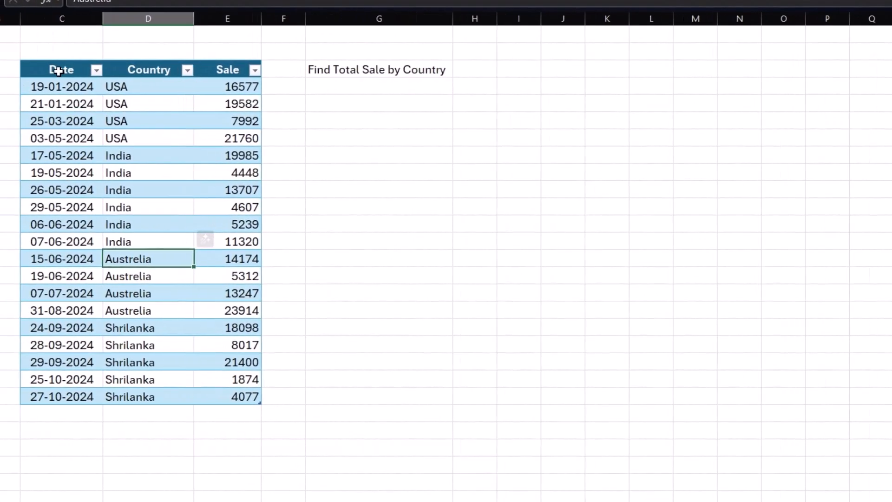
left_click_drag(58, 71, 257, 396)
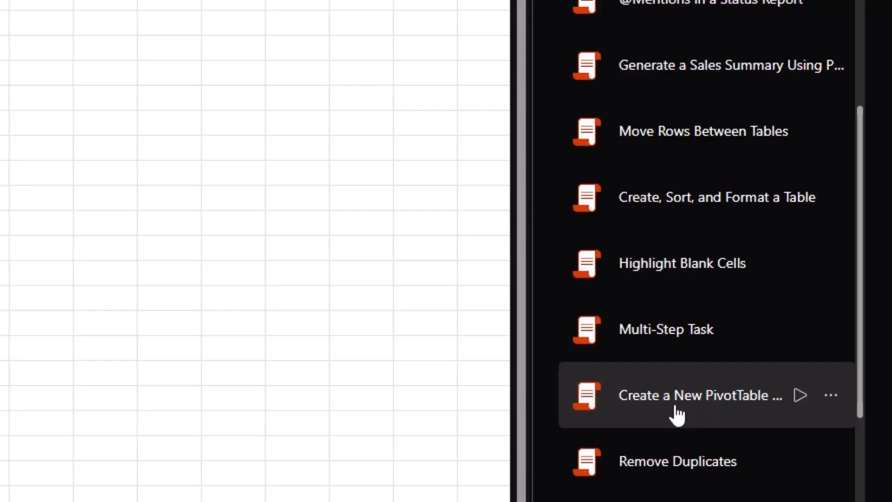
left_click(799, 400)
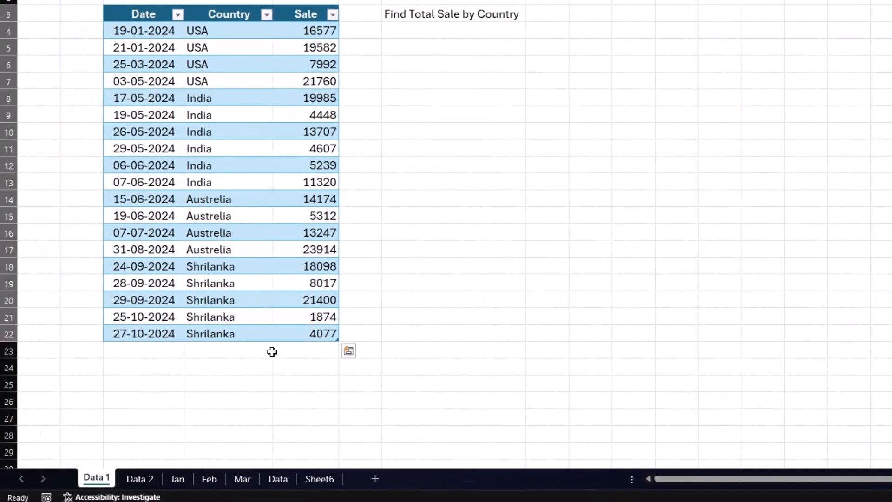
On Sheet6, filter the PivotTable and chart with the Country slicer by Austrelia, India, Shrilanka and USA in turn.
left_click(324, 479)
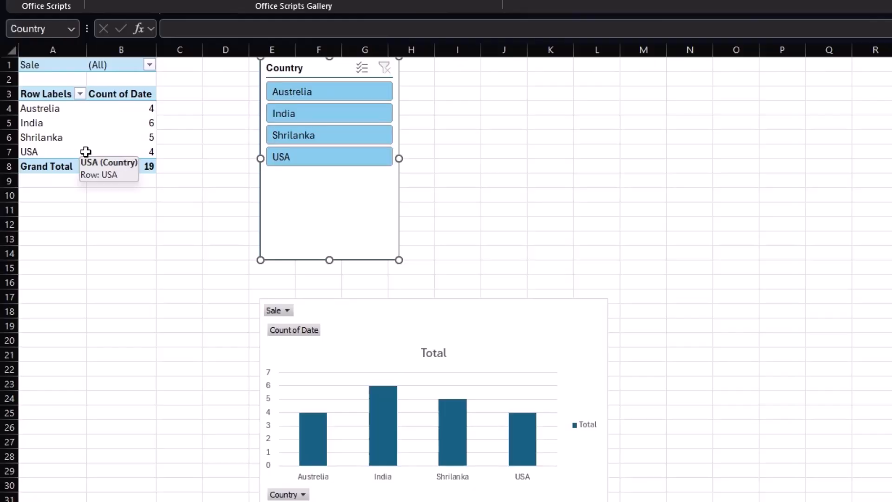
left_click(316, 93)
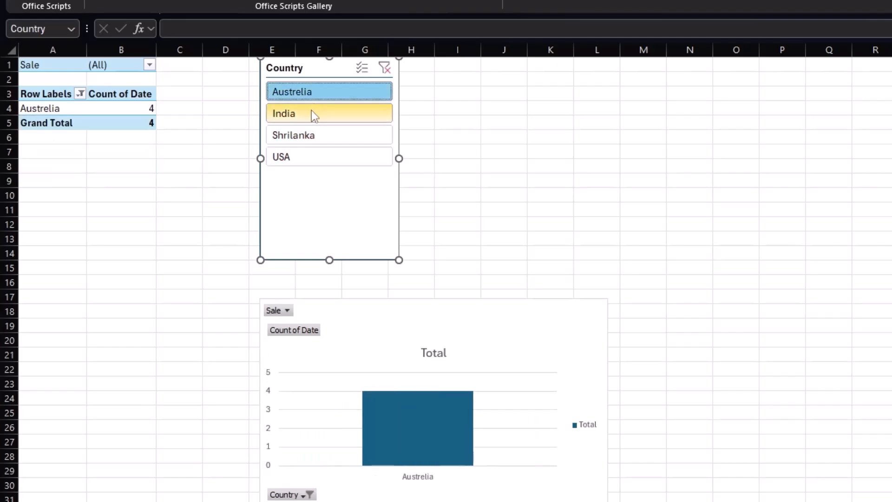
left_click(311, 113)
left_click(308, 136)
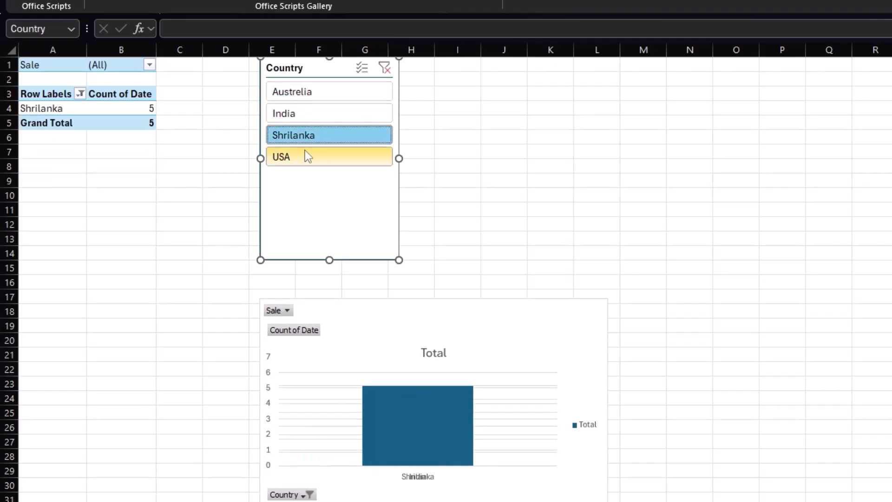
left_click(305, 151)
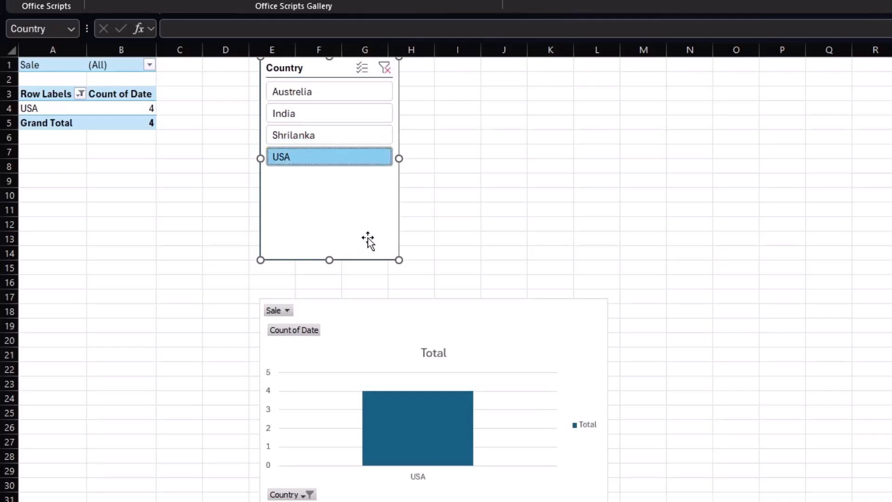
Move the pivot chart closer beneath the Country slicer, starting at about row 15, and clear the slicer's filter.
left_click_drag(414, 313, 296, 286)
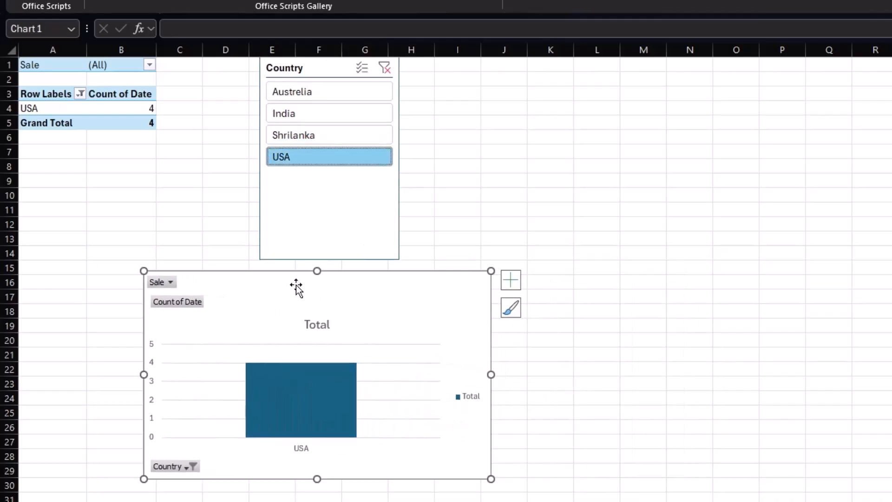
left_click(384, 70)
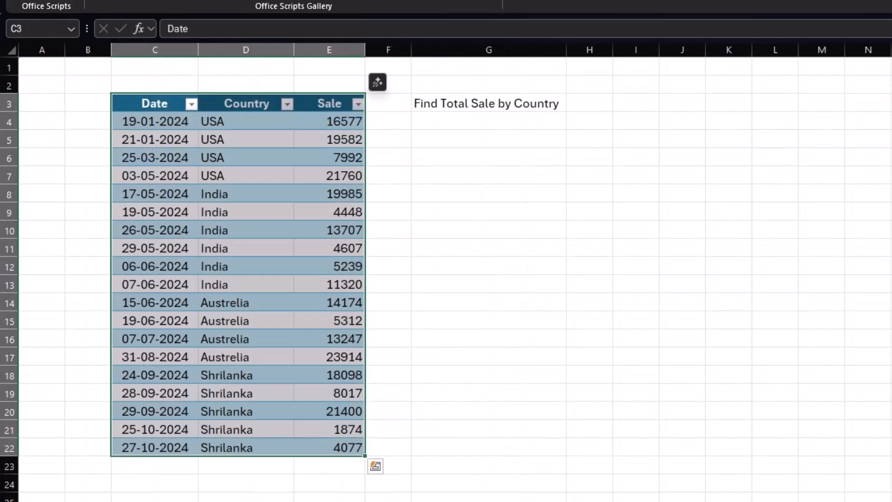
Select the Country values D4:D22 in the data table and run the Make Dropdown sample script.
left_click(238, 262)
left_click_drag(240, 119, 237, 490)
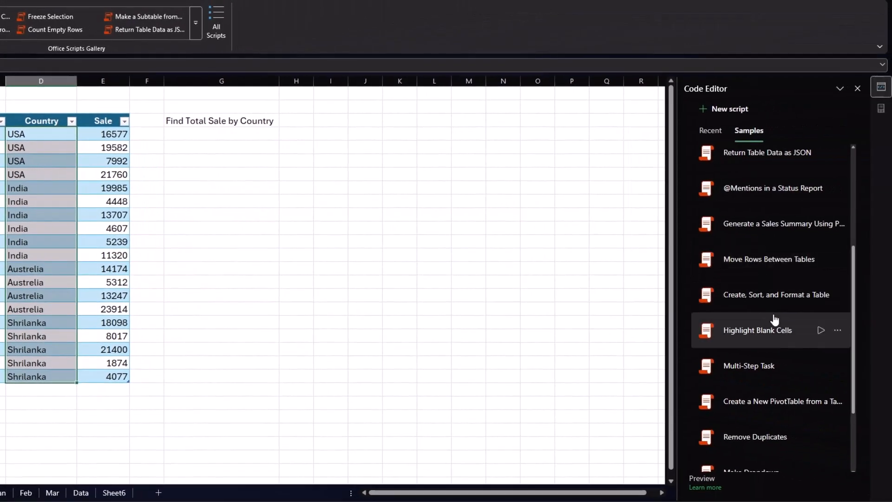
scroll(773, 319, "down", 1)
scroll(773, 319, "down", 1)
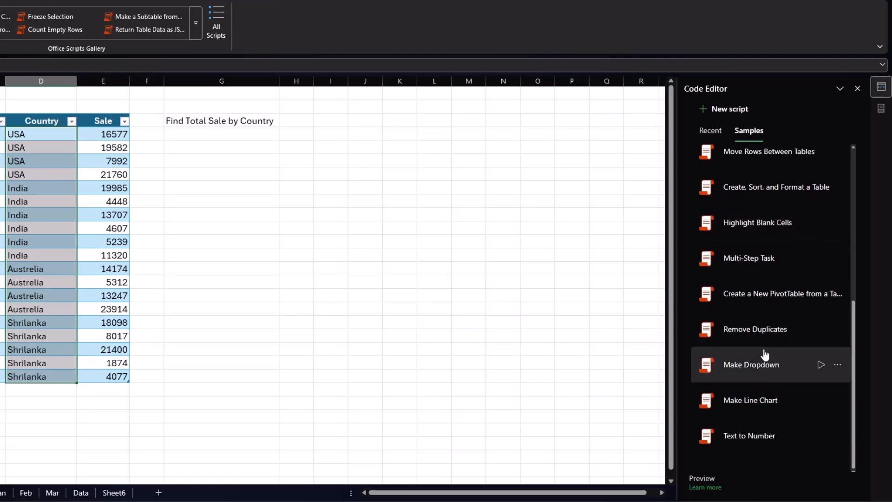
left_click(820, 365)
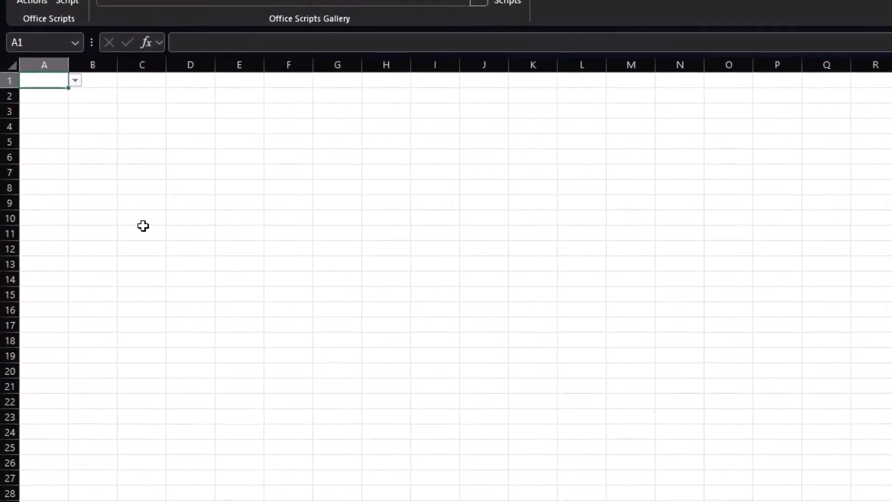
Test the dropdown in cell A1 by choosing India and then Austrelia.
left_click(90, 70)
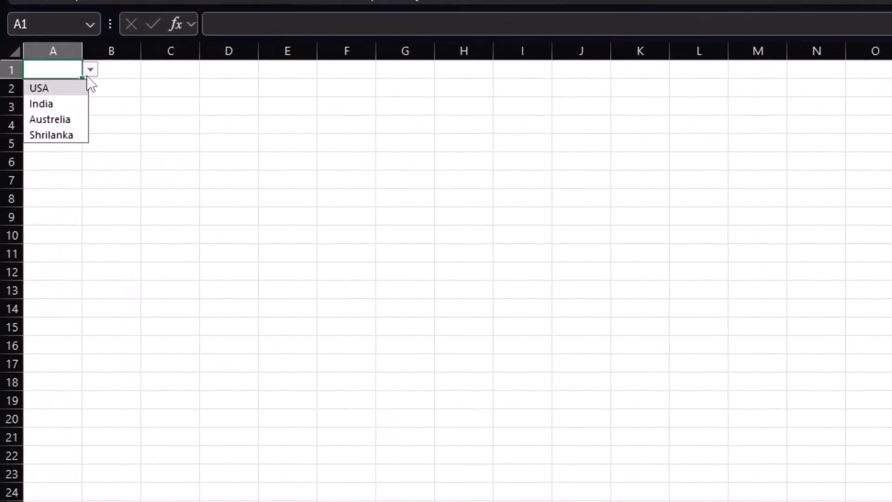
left_click(52, 104)
left_click(90, 70)
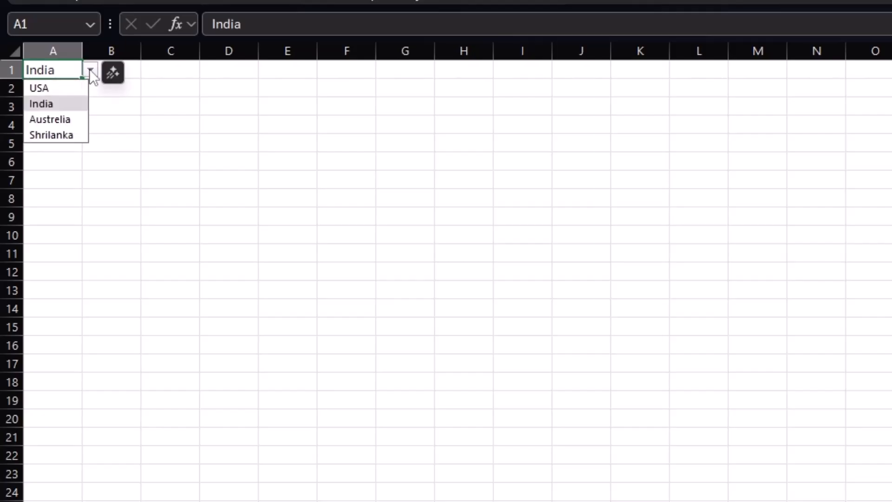
left_click(58, 120)
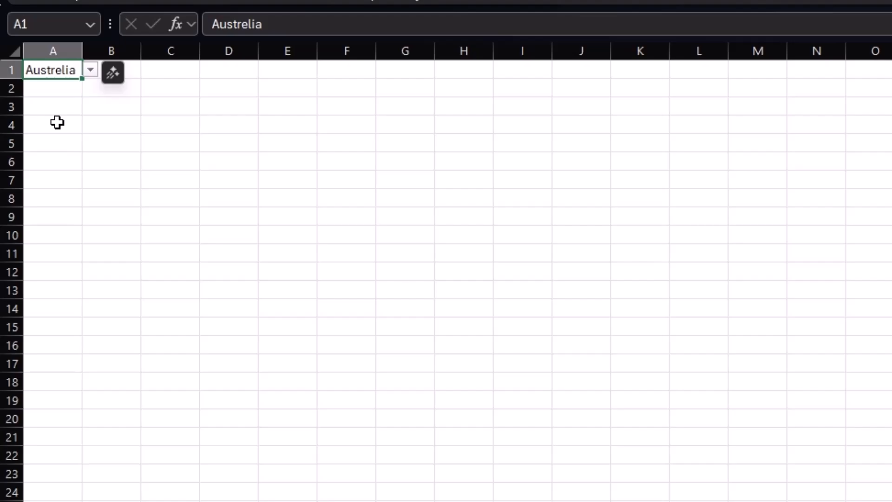
Review the January, February and March sales sheets with their Date, Product and Sale columns, and return to the January sheet.
right_click(516, 499)
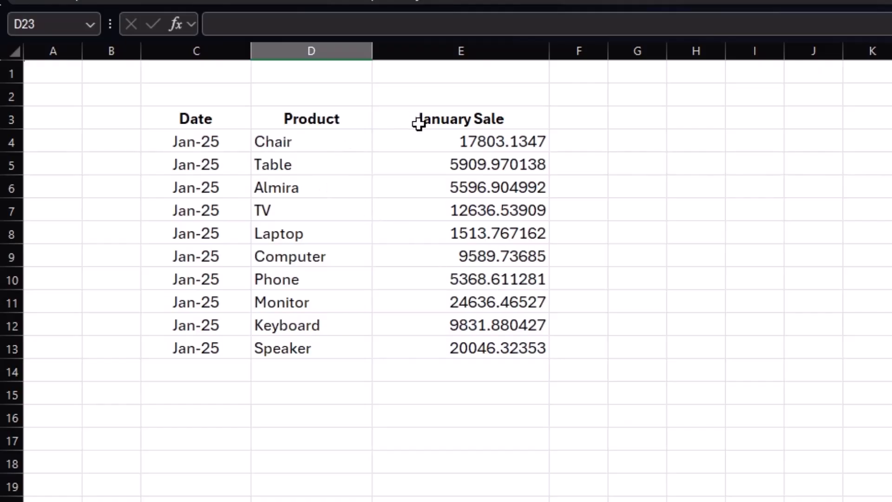
left_click_drag(223, 127, 493, 349)
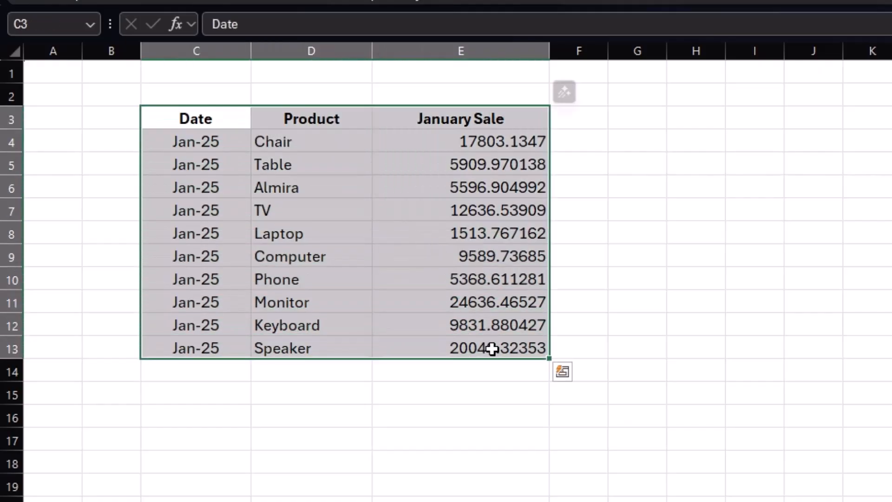
left_click(402, 257)
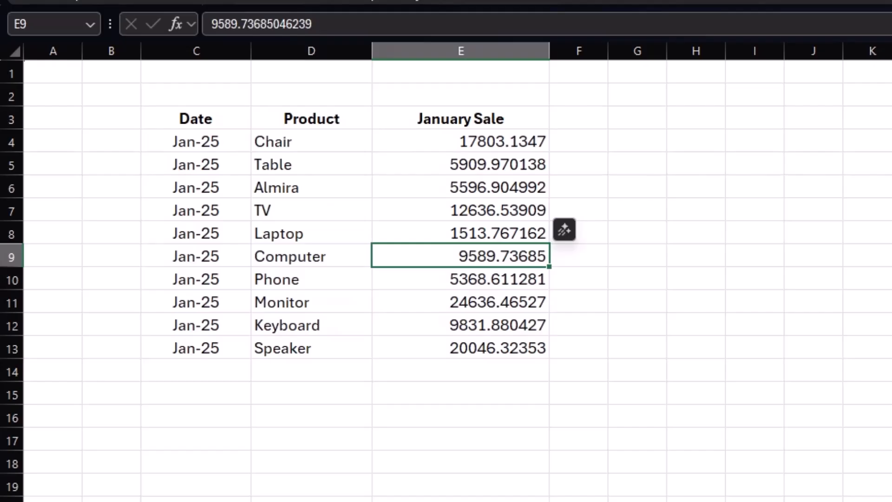
key("ctrl+Page_Down")
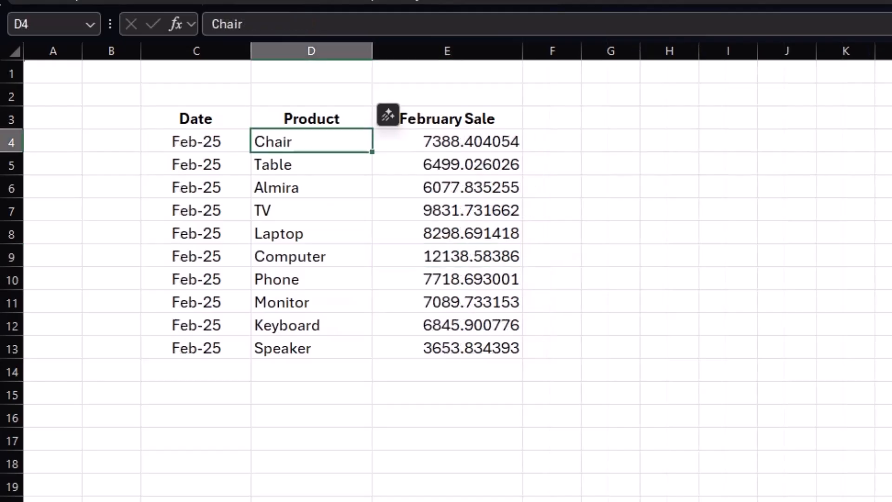
key("ctrl+Page_Down")
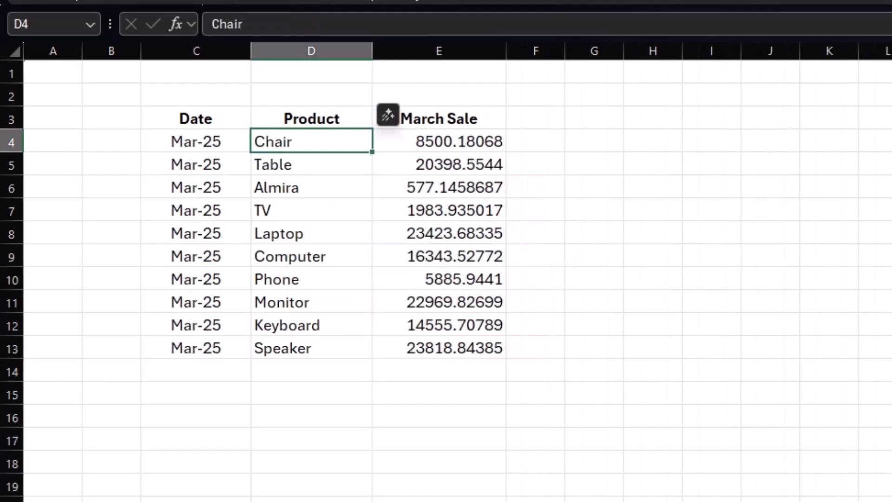
key("ctrl+Page_Up")
key("ctrl+Page_Up")
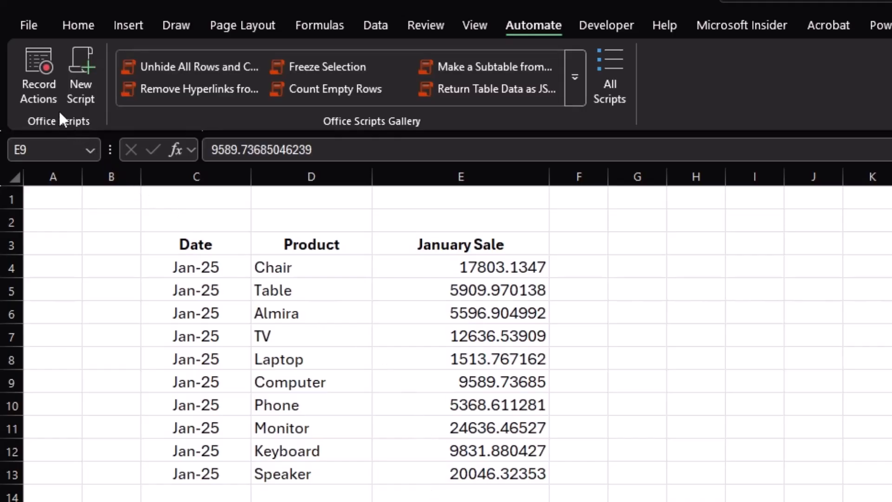
Start recording actions and format the January header cells C3:E3 as bold with a light green fill (#83E28E) and red font.
left_click(39, 66)
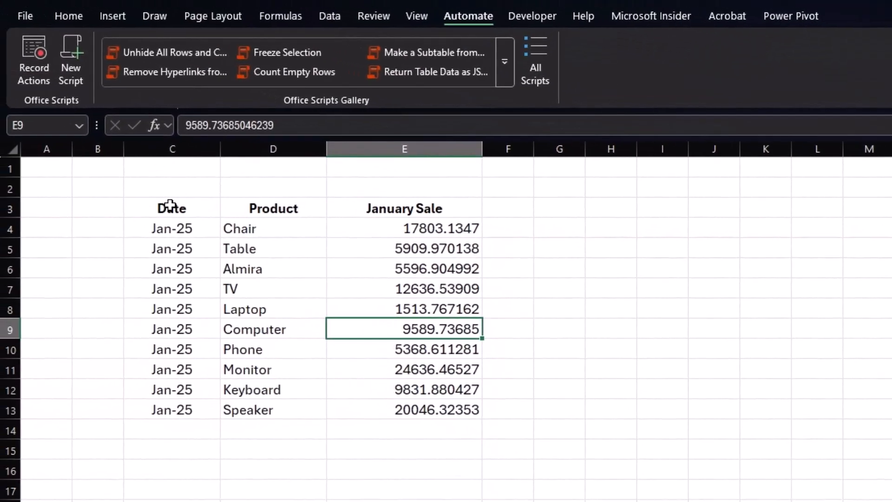
left_click_drag(170, 204, 422, 202)
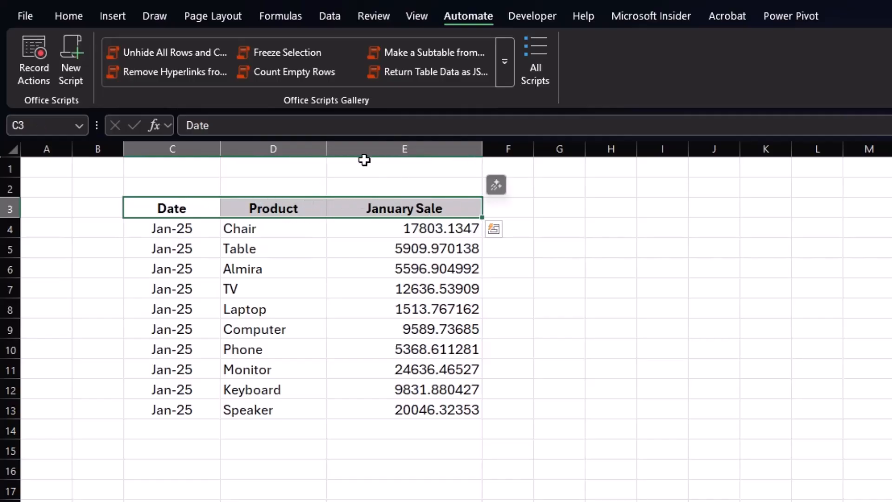
left_click(69, 16)
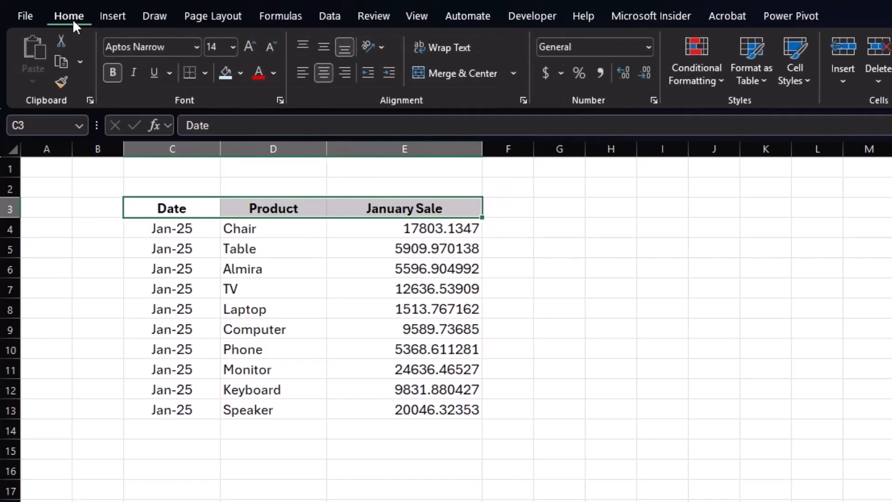
left_click(241, 74)
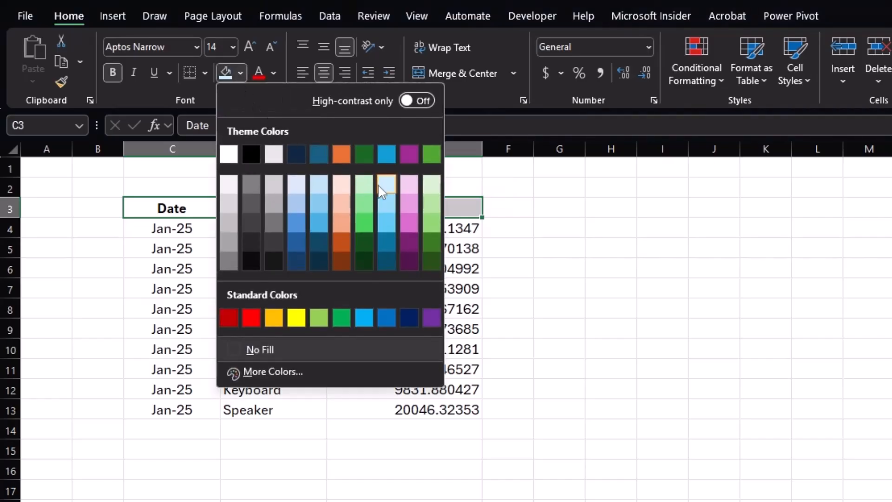
left_click(365, 203)
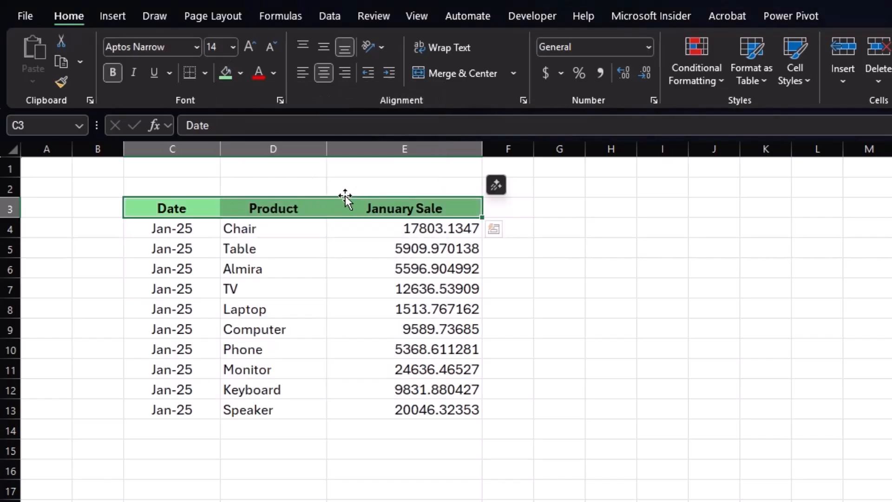
left_click(259, 72)
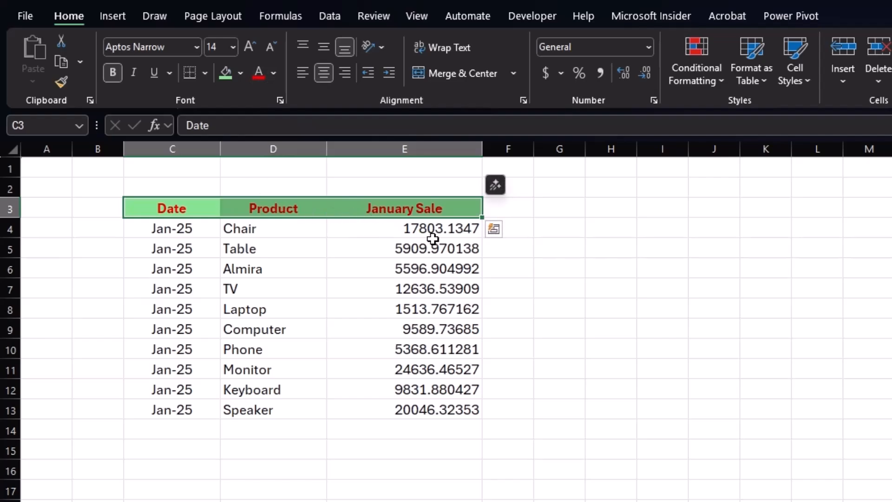
Format the January Sale values E4:E13 as Number with 0 decimal places.
left_click_drag(402, 226, 402, 406)
key("ctrl+1")
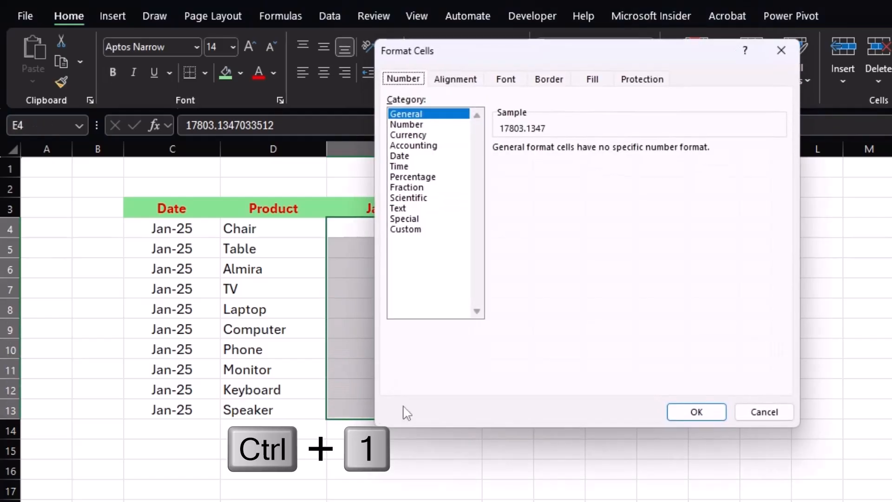
left_click(408, 125)
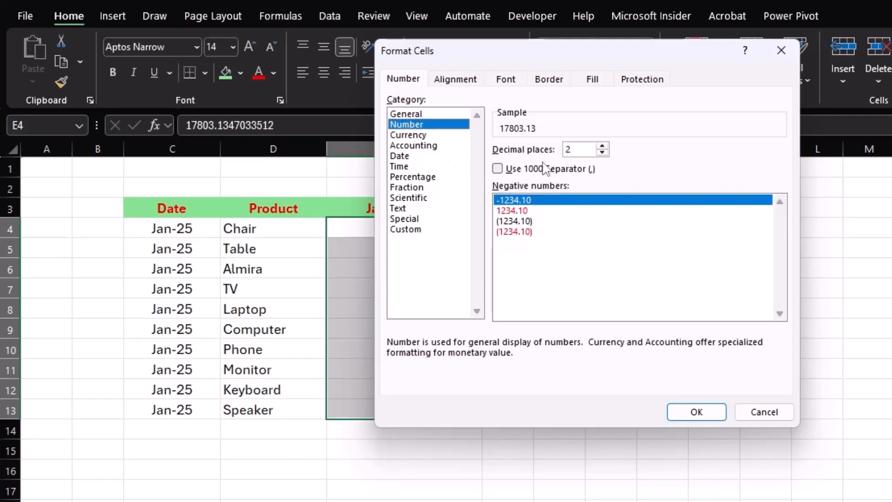
left_click(602, 153)
left_click(602, 152)
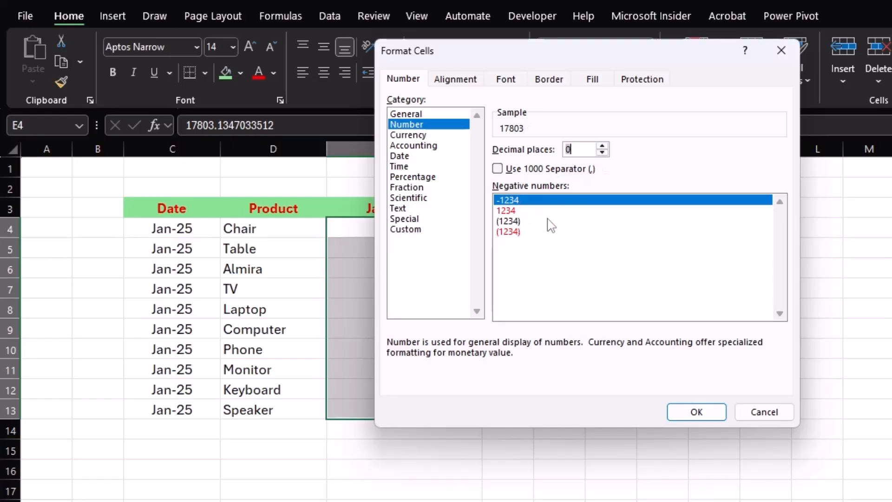
left_click(686, 415)
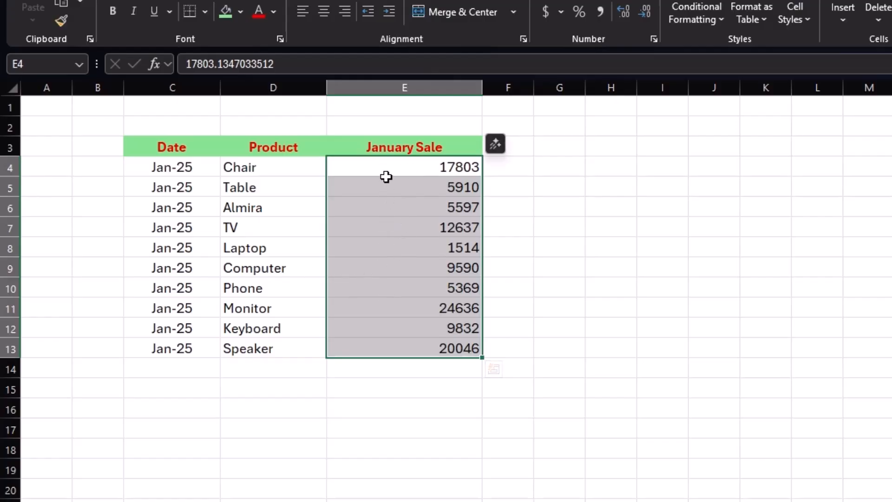
Sort the January Sale values E4:E13 from smallest to largest, expanding the selection to the neighbouring columns.
left_click_drag(384, 167, 393, 348)
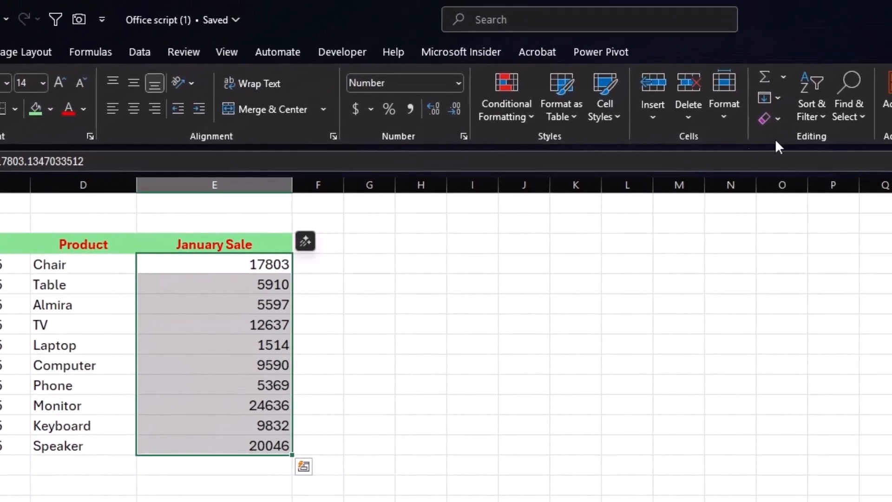
left_click(818, 109)
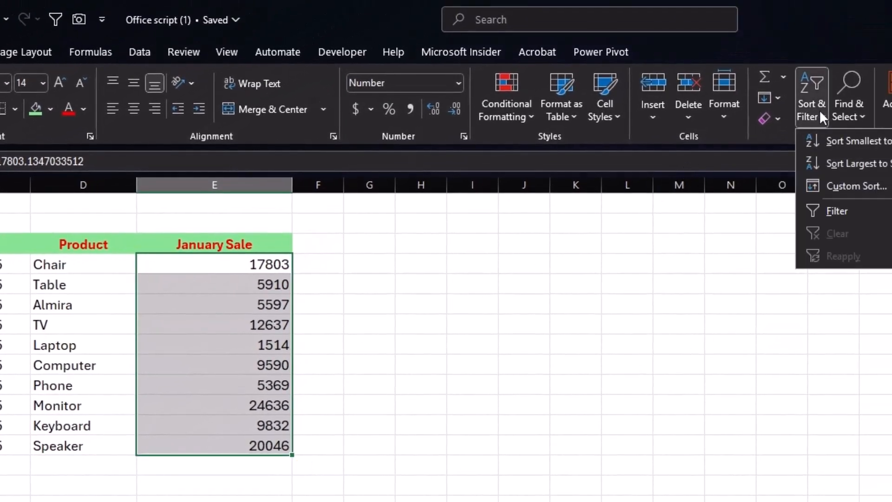
left_click(836, 141)
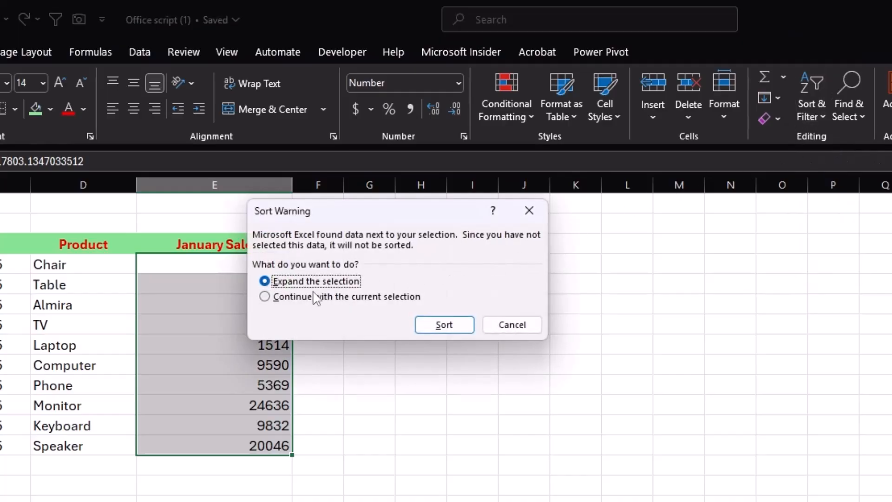
left_click(443, 325)
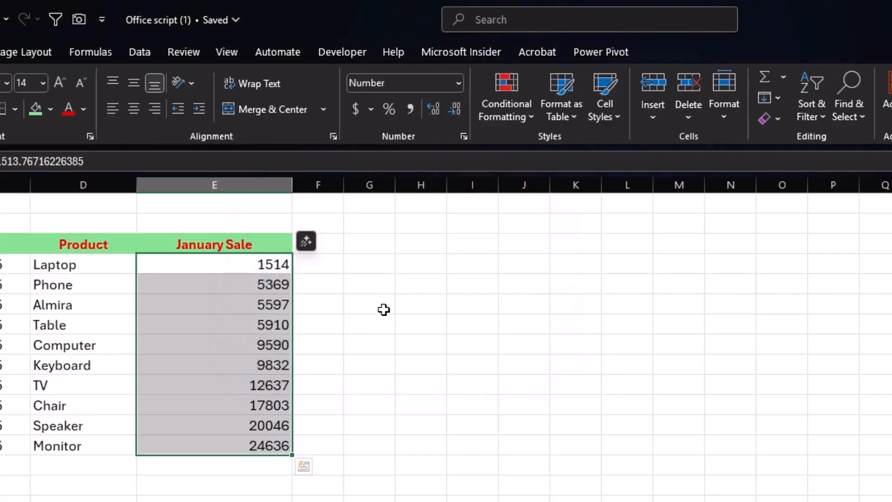
left_click(328, 302)
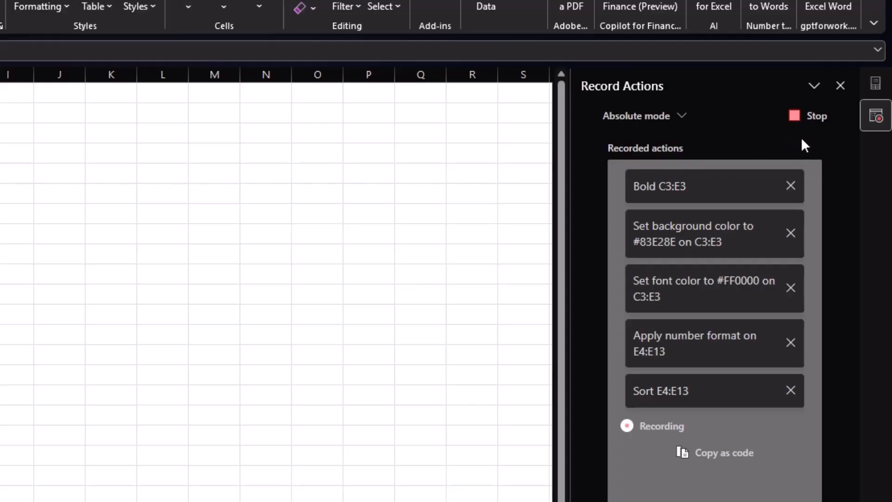
Stop recording the actions and rename the recorded script as Formatting.
left_click(808, 116)
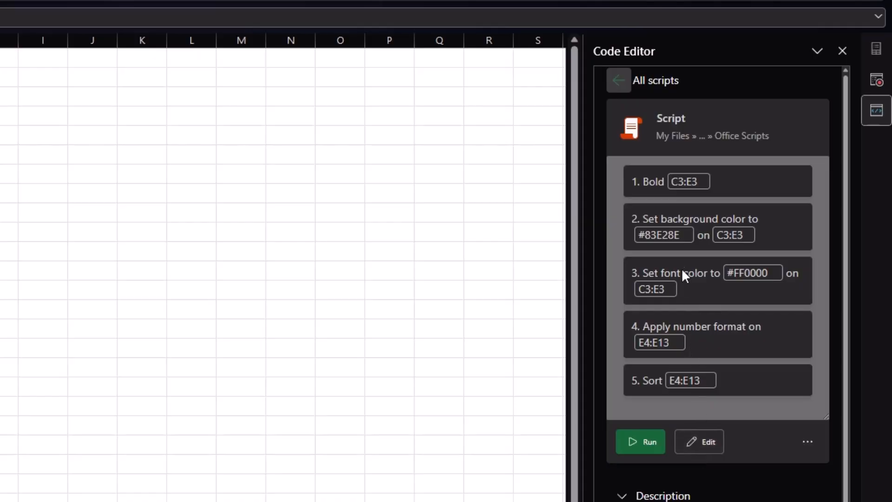
left_click(673, 120)
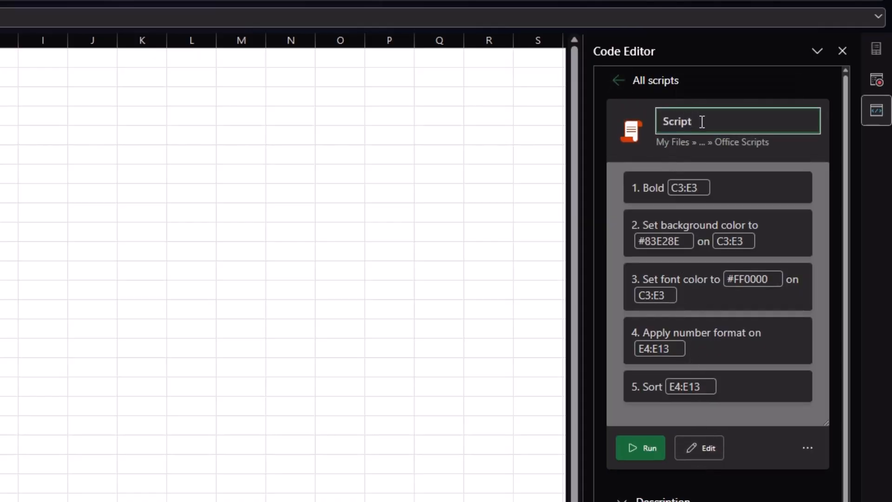
type("===")
key("BackSpace")
key("BackSpace")
key("BackSpace")
key("BackSpace")
key("BackSpace")
key("BackSpace")
key("BackSpace")
key("BackSpace")
key("BackSpace")
type("Formatting")
key("Return")
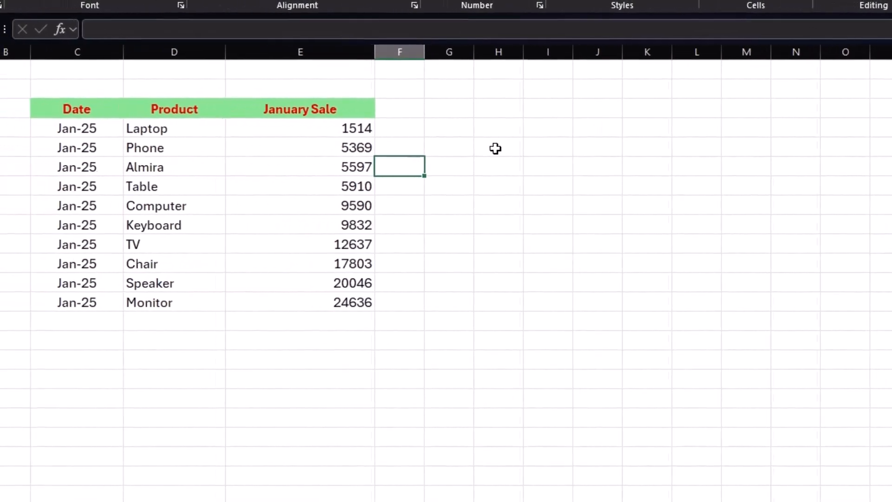
Run the Formatting script on the February sales sheet and on the March sales sheet.
left_click(217, 205)
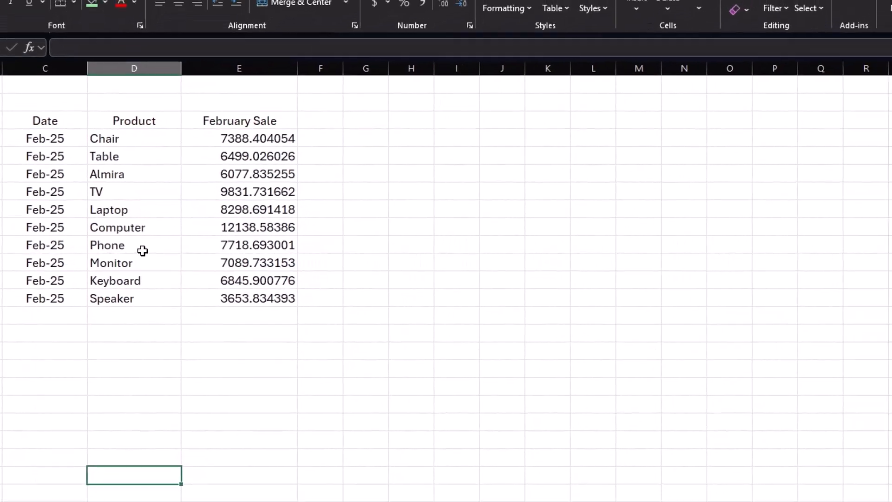
left_click(142, 251)
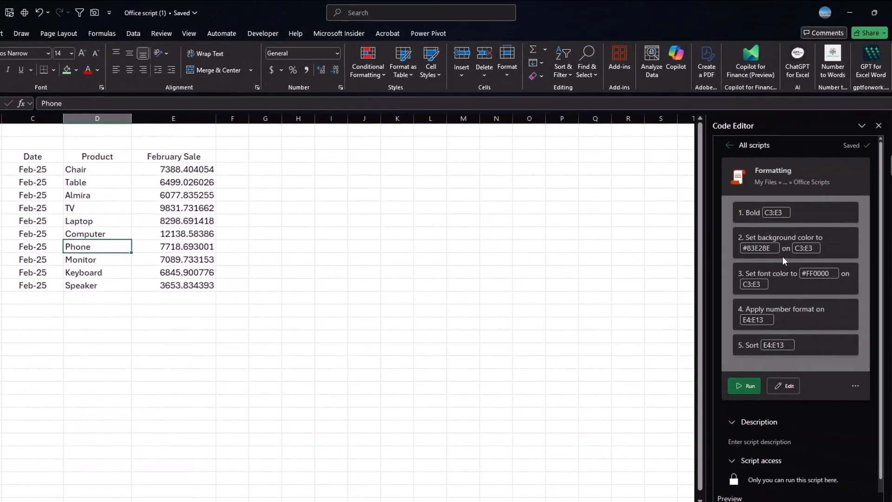
left_click(745, 385)
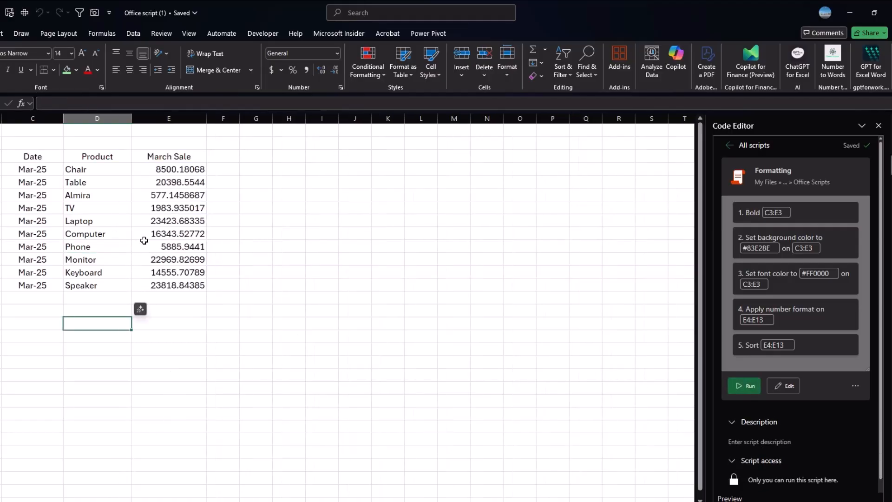
left_click(172, 245)
left_click(747, 386)
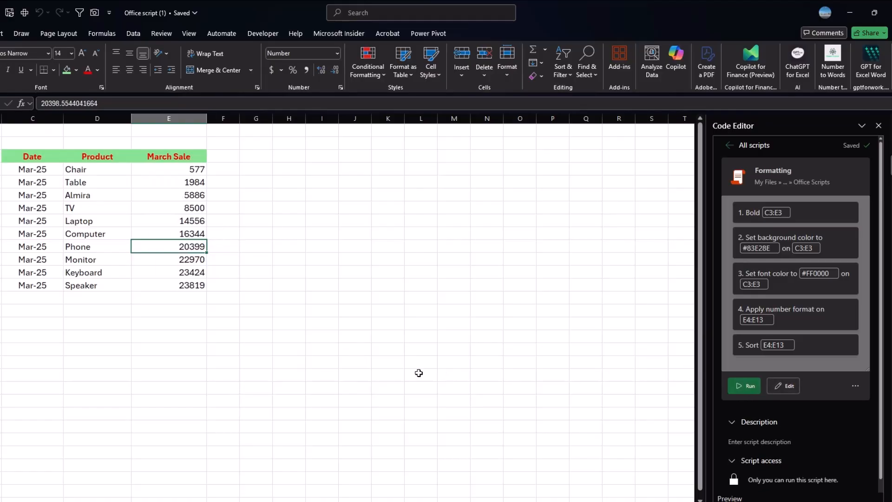
left_click(350, 242)
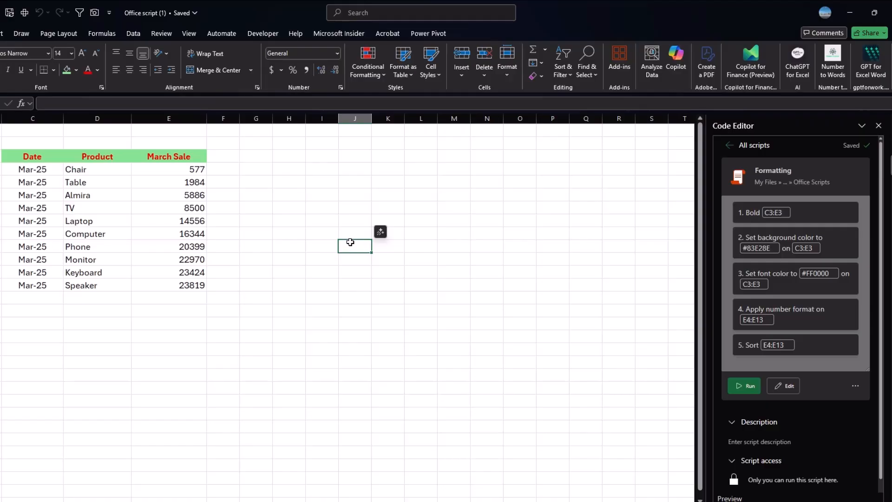
Create a blank workbook, display all scripts there, and open the code of the Formatting script for editing.
key("ctrl+n")
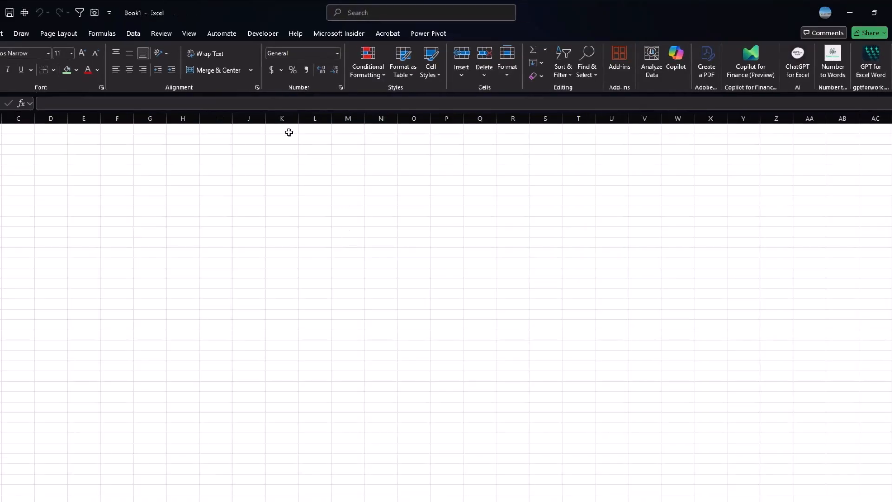
left_click(225, 33)
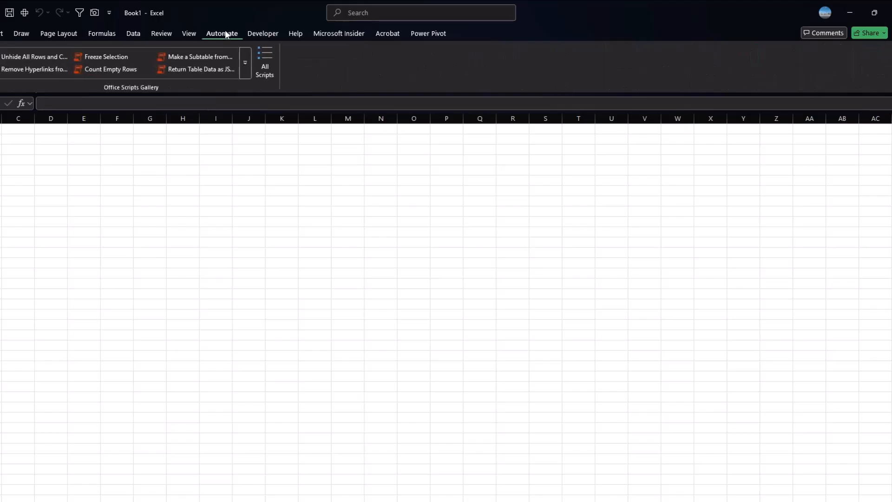
left_click(266, 64)
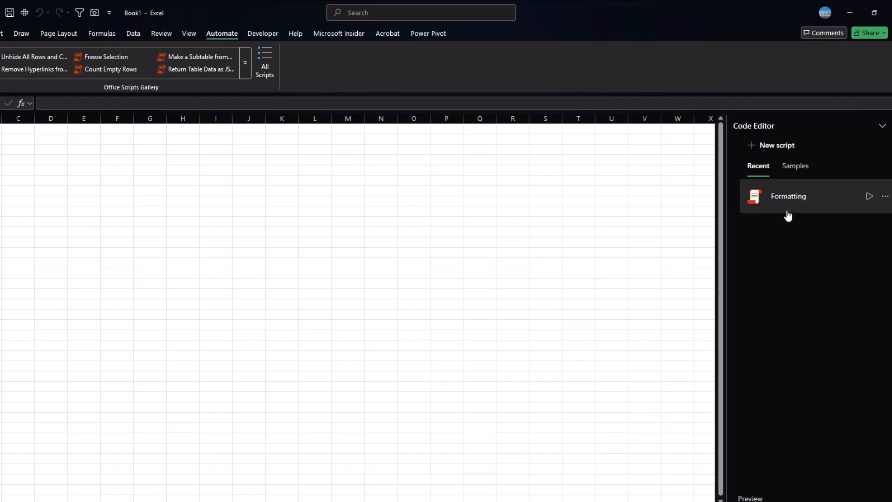
left_click(797, 168)
left_click(761, 168)
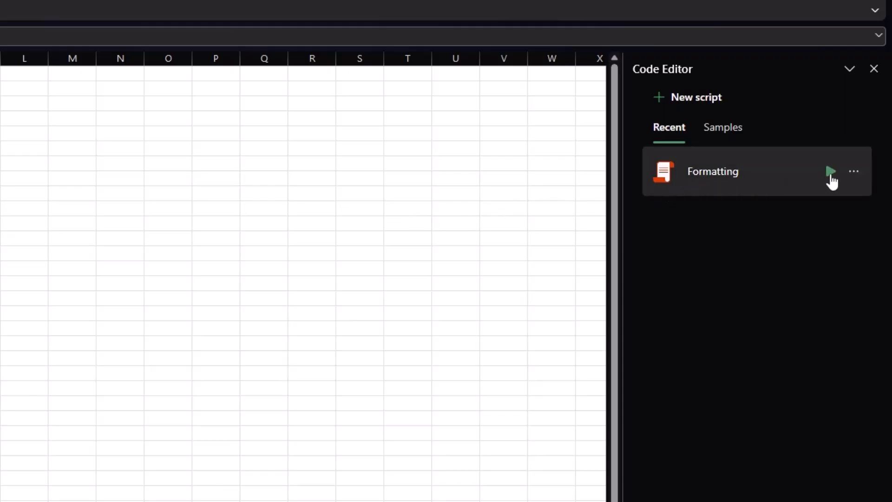
left_click(854, 173)
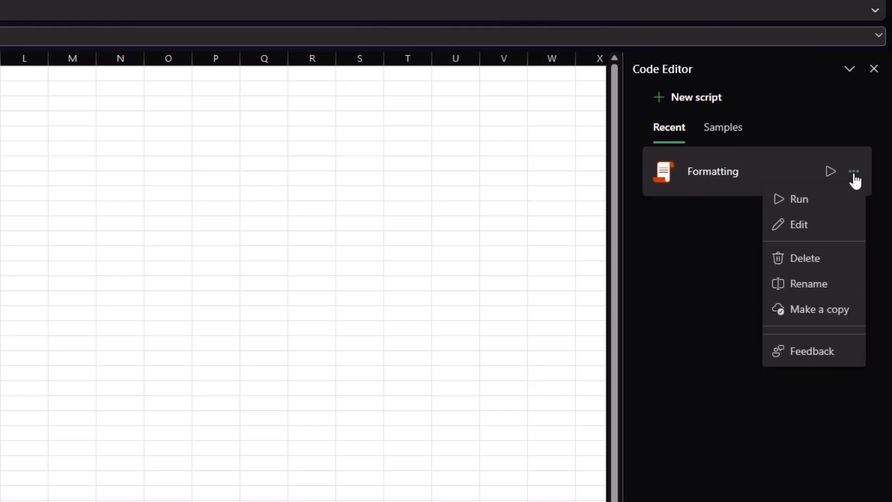
left_click(805, 227)
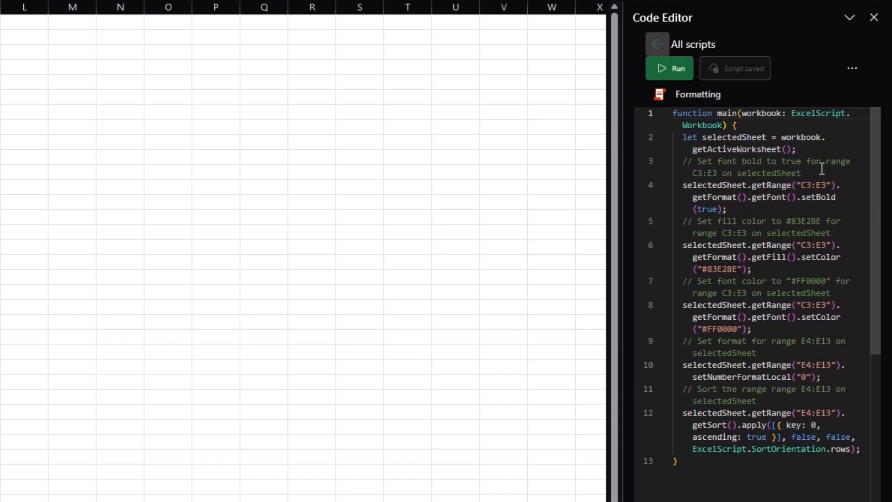
Examine the Formatting script's code lines for the header range C3:E3 and the number format and sort of E4:E13.
mouse_move(699, 186)
mouse_move(774, 193)
left_click(831, 413)
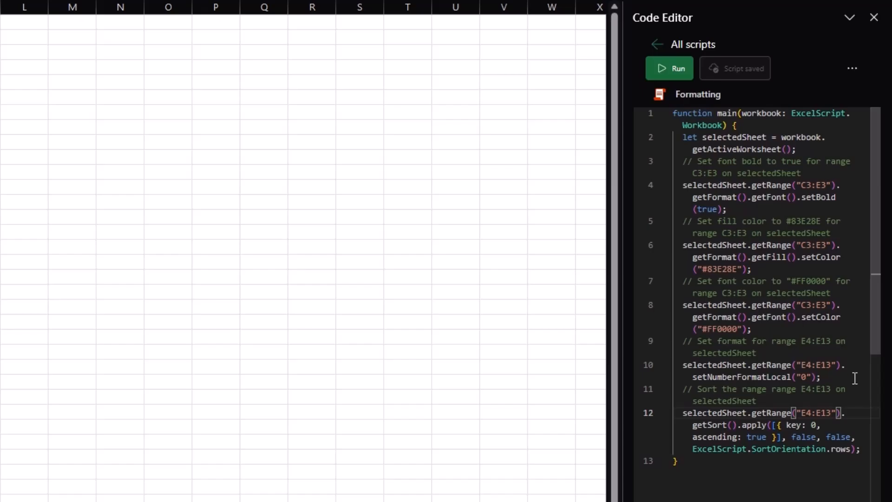
left_click(851, 363)
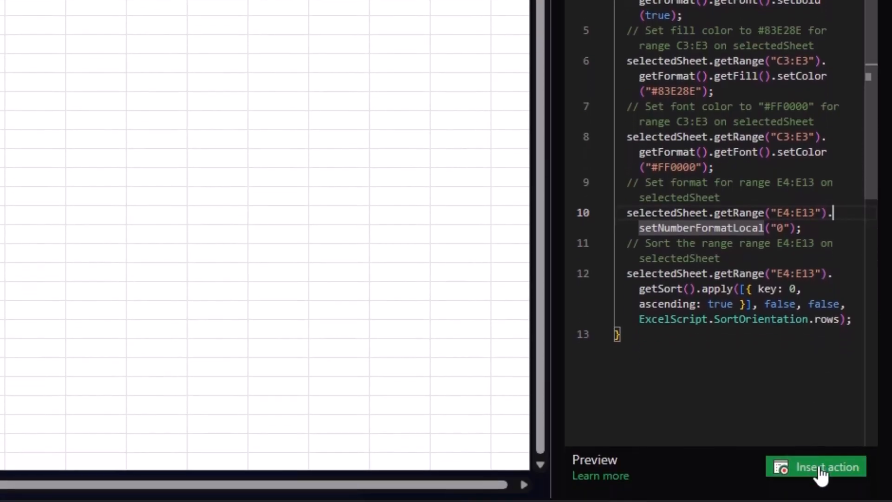
left_click(648, 341)
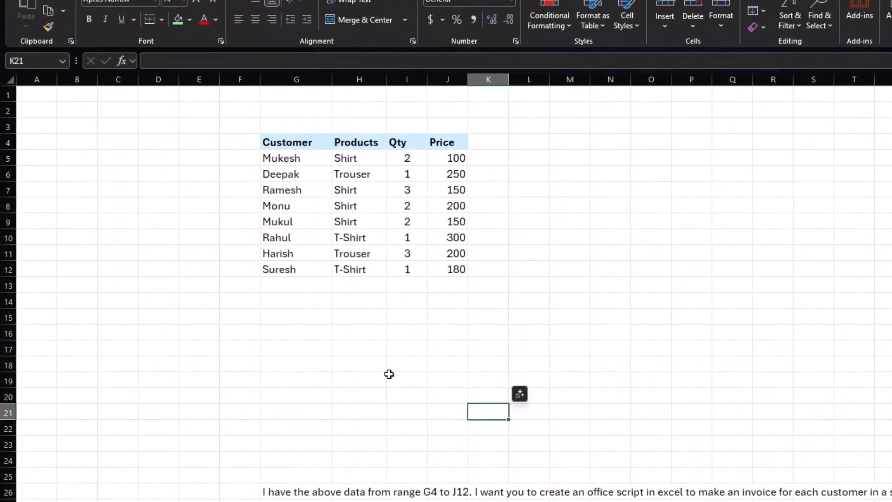
Copy the customer sales table G4:J12 from the Data sheet, switch to ChatGPT, and send the table as a message.
left_click(389, 371)
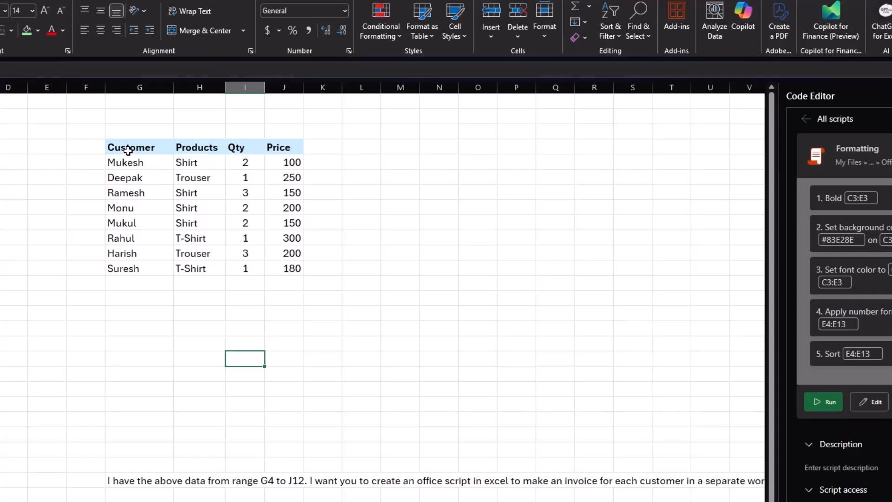
left_click_drag(127, 148, 302, 268)
key("ctrl+c")
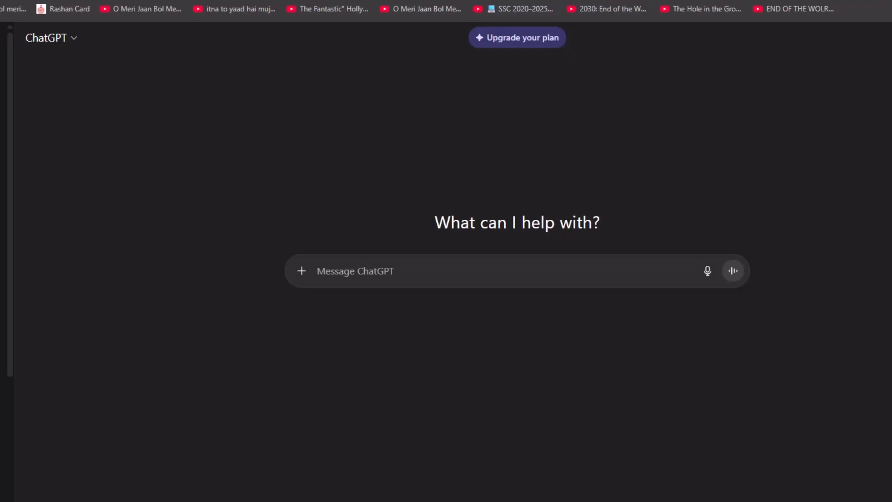
left_click(381, 272)
key("ctrl+v")
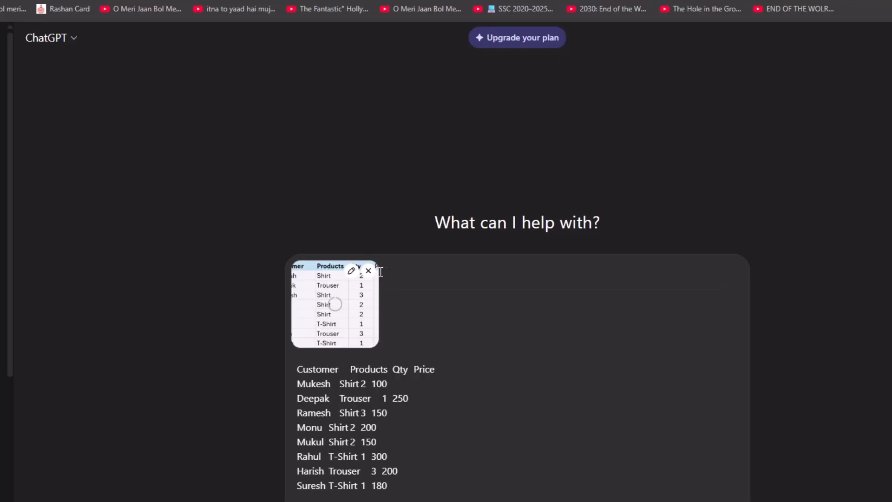
key("Return")
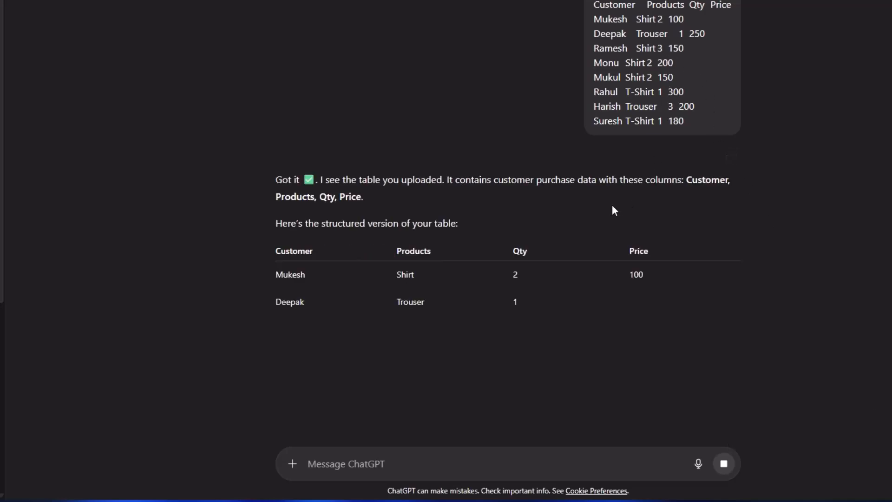
Ask ChatGPT for an Office Script that invoices each customer from G4:J12 on separate worksheets, with 18% sales tax and blue-filled, white-font headers.
scroll(548, 345, "up", 3)
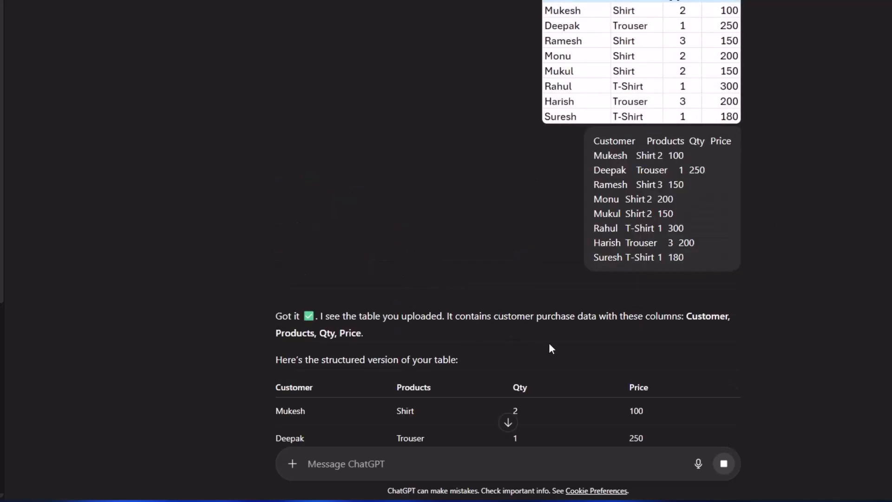
scroll(548, 342, "down", 4)
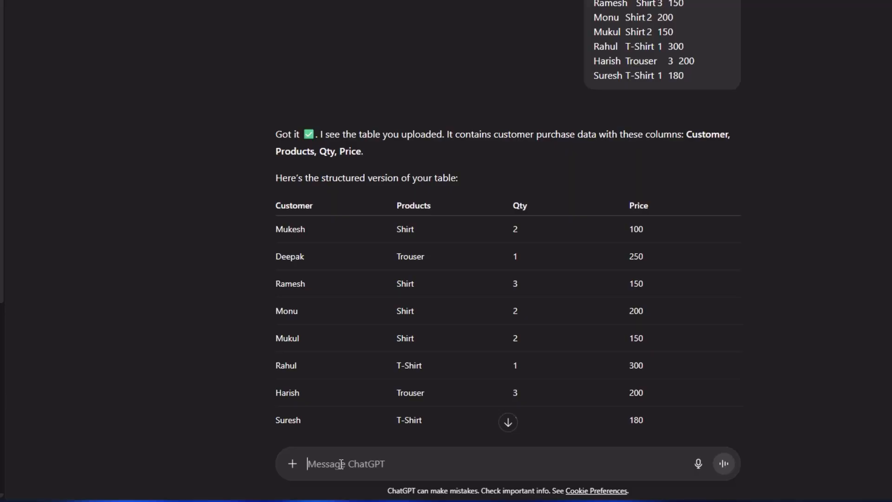
key("ctrl+v")
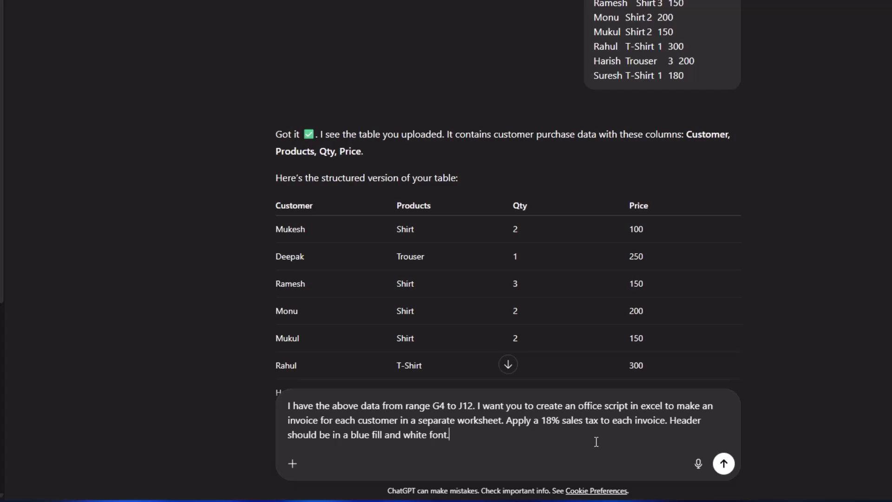
left_click(727, 467)
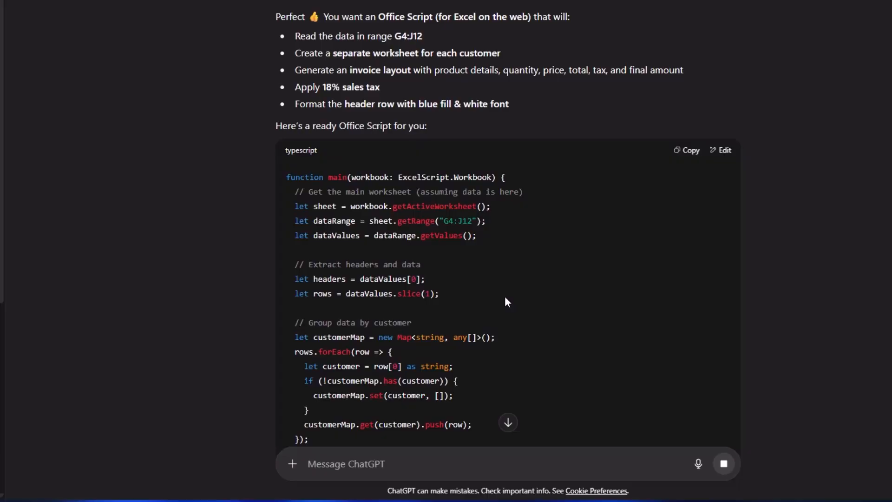
Review the Office Script that ChatGPT generated and copy its whole code block.
scroll(505, 296, "down", 8)
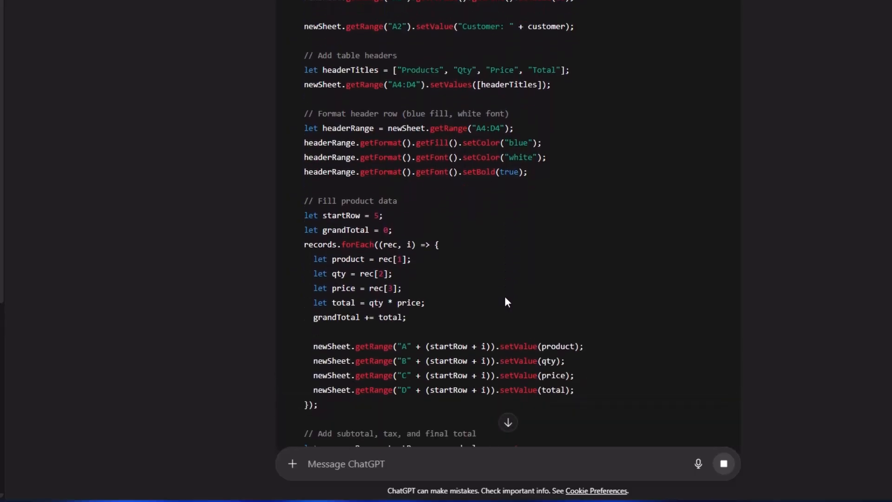
scroll(504, 296, "down", 3)
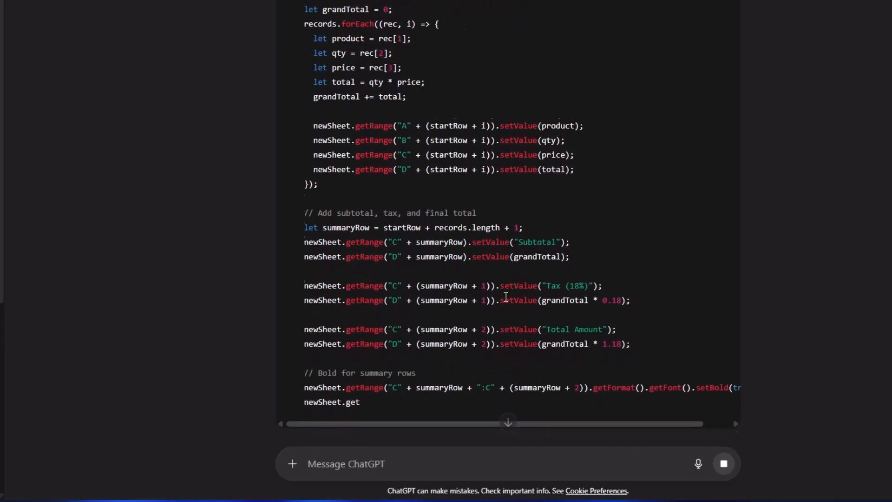
scroll(506, 297, "up", 10)
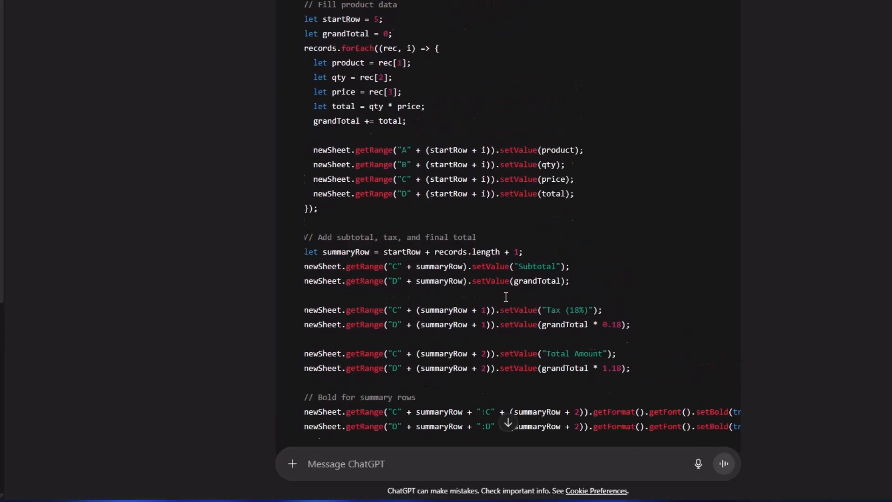
scroll(506, 297, "up", 10)
scroll(506, 296, "down", 6)
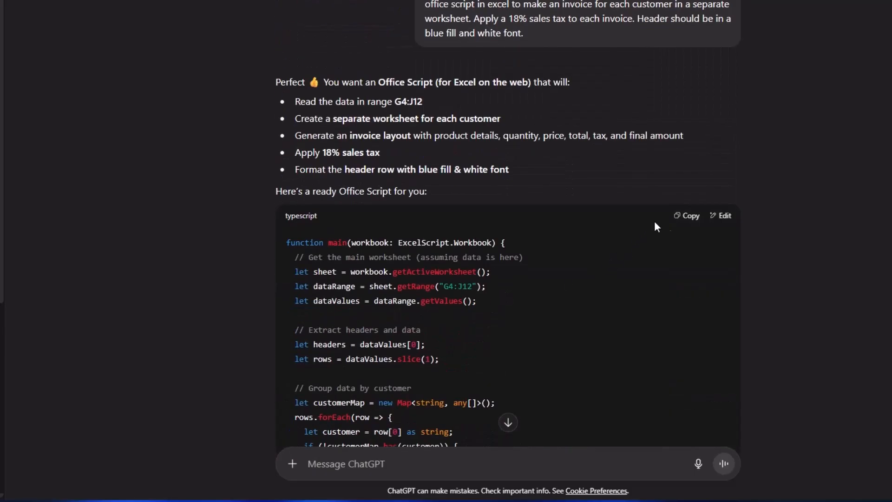
left_click(690, 218)
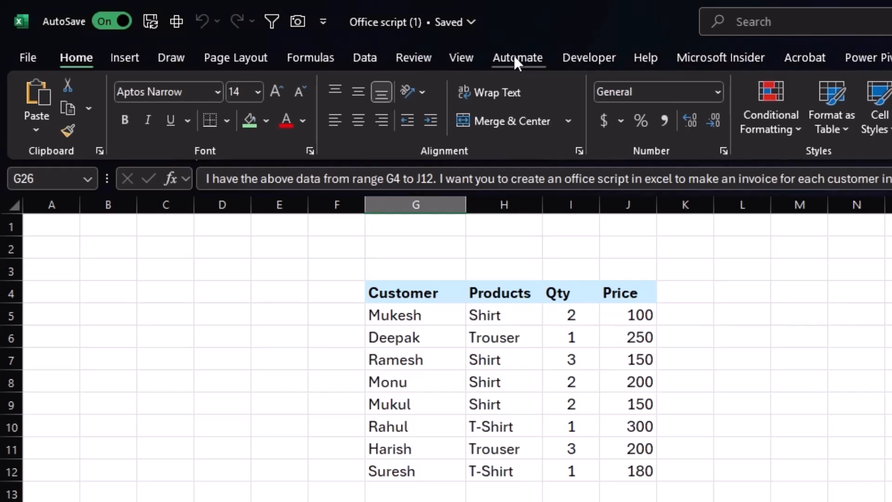
Create a new Office Script in the Excel workbook and replace its default code with the copied invoice script.
left_click(515, 58)
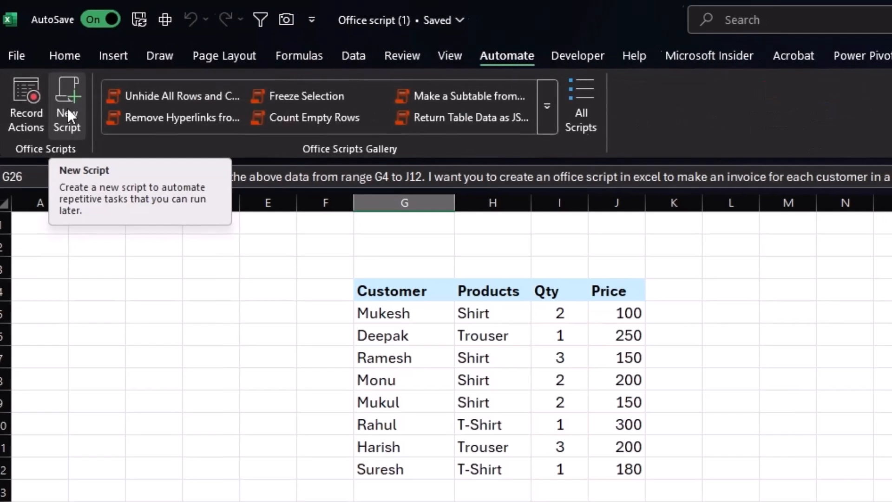
left_click(72, 111)
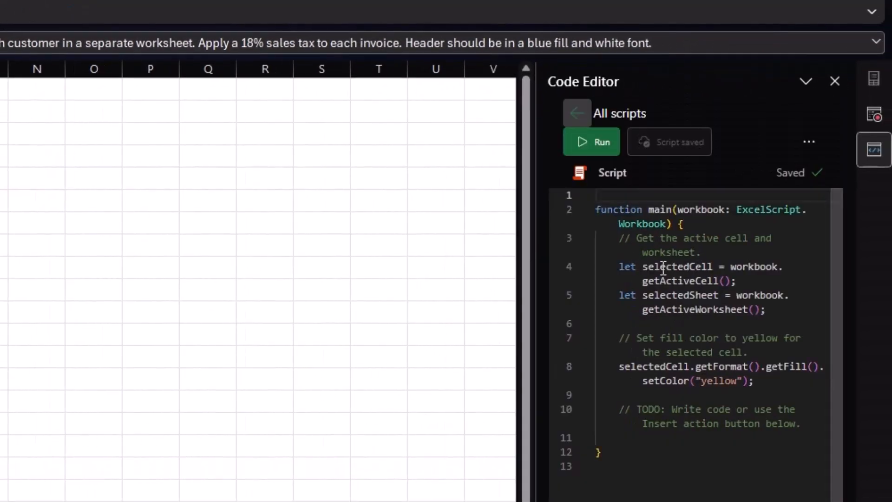
left_click_drag(625, 450, 588, 211)
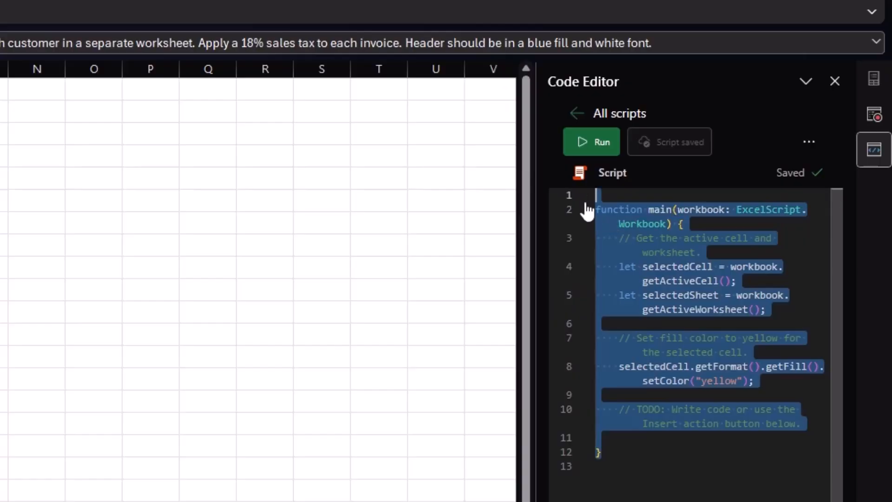
key("BackSpace")
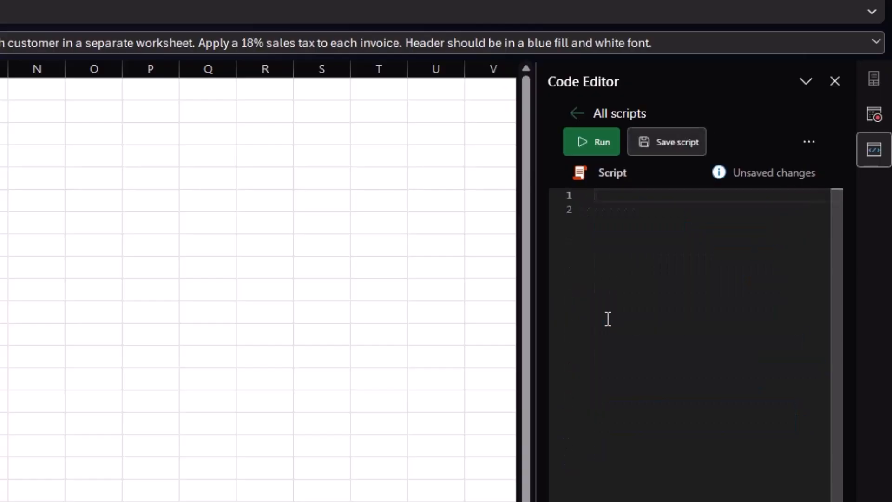
key("ctrl+v")
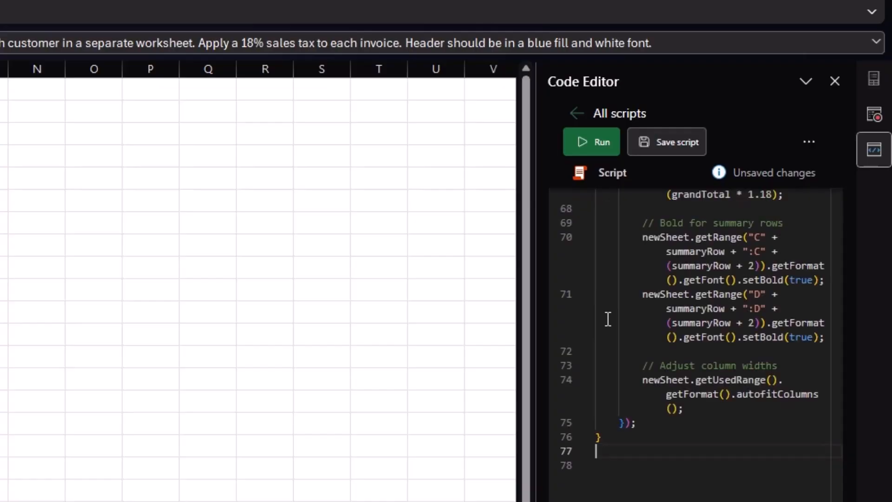
scroll(633, 355, "up", 15)
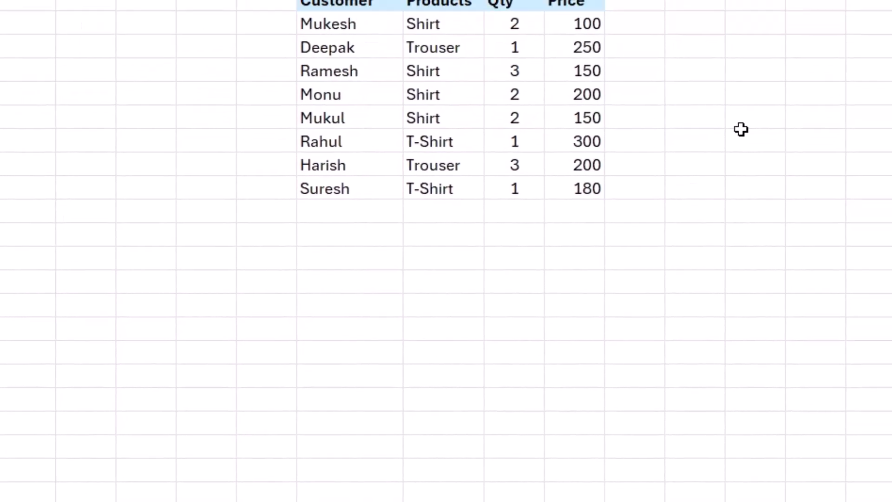
Select the customer table G4:J12 on the Data sheet and run the invoice script.
left_click(283, 86)
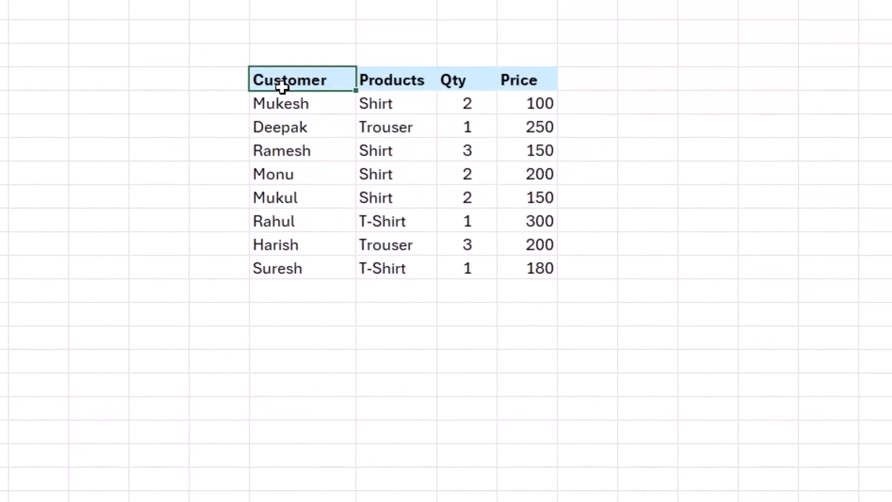
left_click_drag(283, 86, 528, 263)
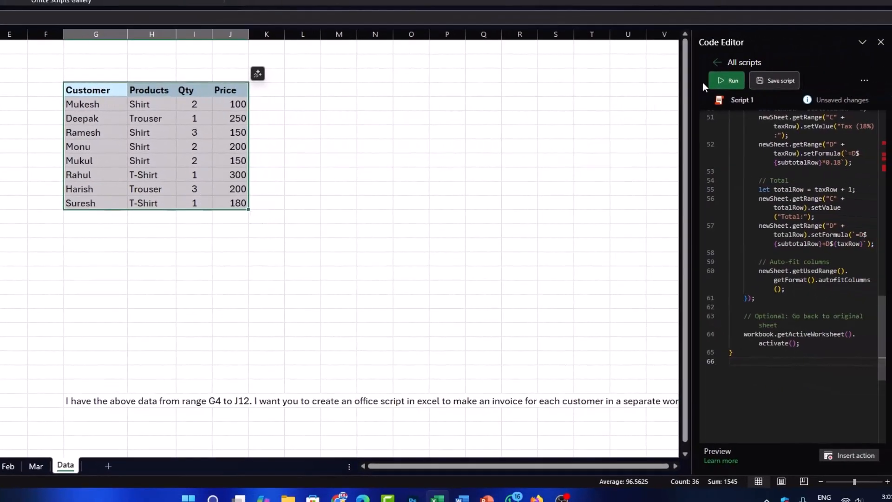
left_click(727, 82)
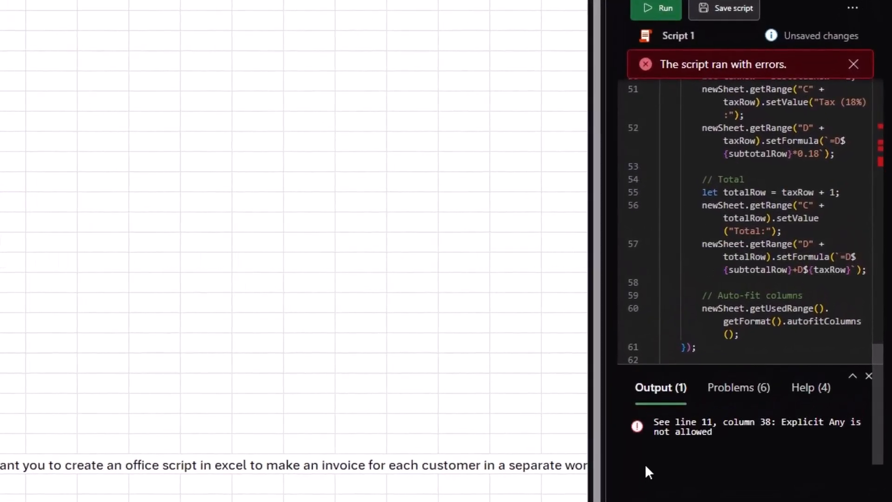
Copy the script error "See line 11, column 38: Explicit Any is not allowed" and send it to ChatGPT.
left_click_drag(655, 421, 736, 430)
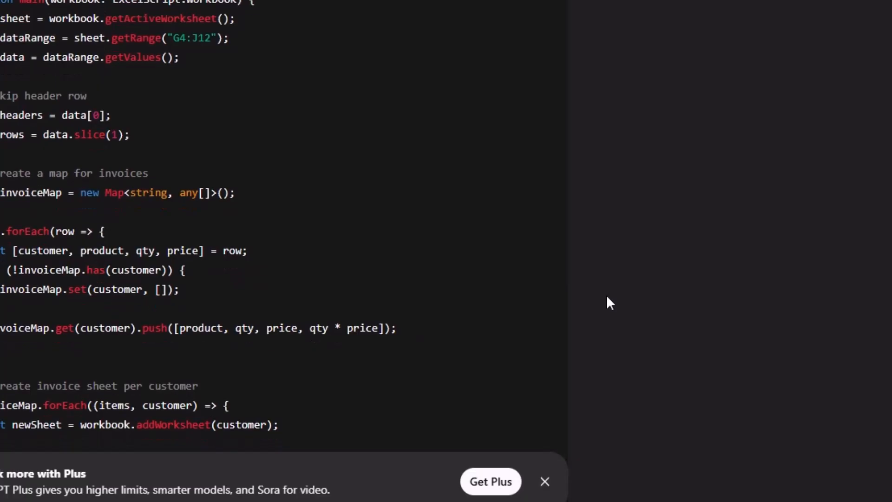
scroll(606, 295, "down", 10)
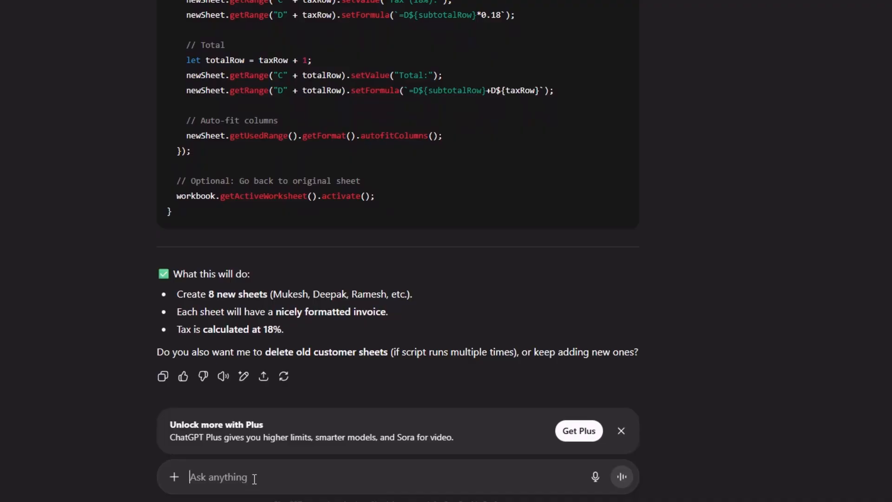
key("ctrl+v")
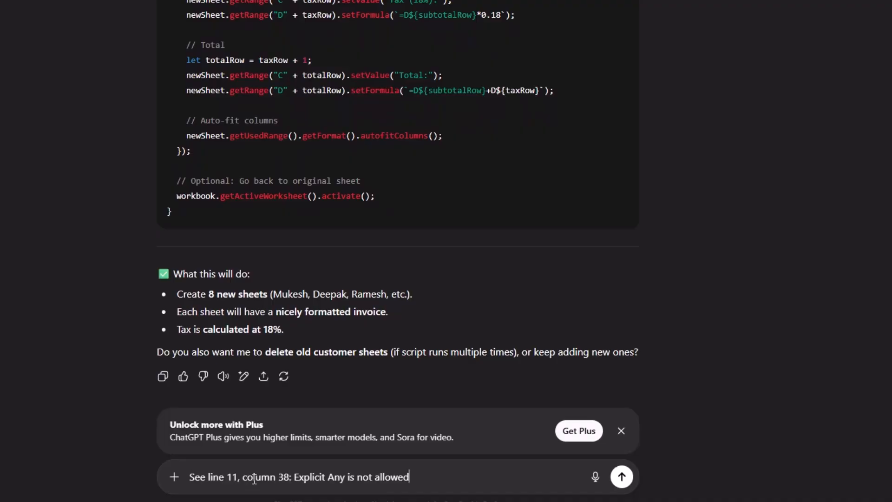
left_click(621, 477)
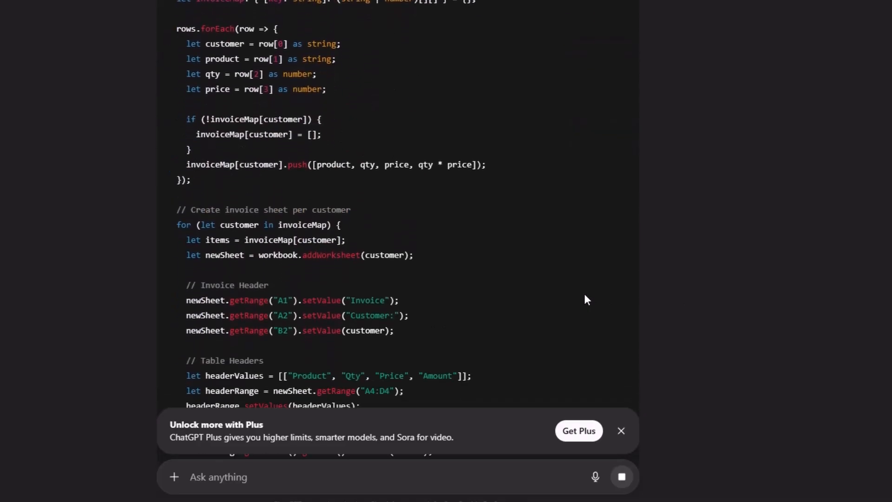
Review ChatGPT's corrected Office Script and copy its code block.
scroll(583, 297, "up", 8)
scroll(404, 297, "down", 1)
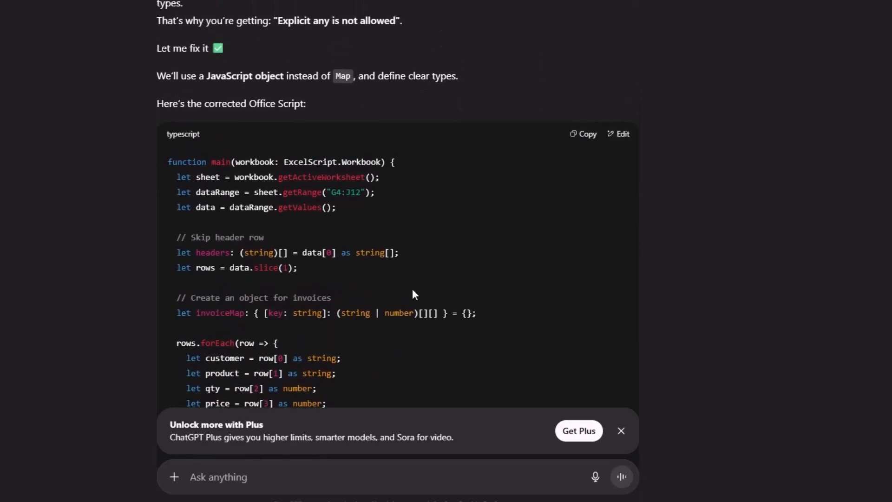
left_click(585, 138)
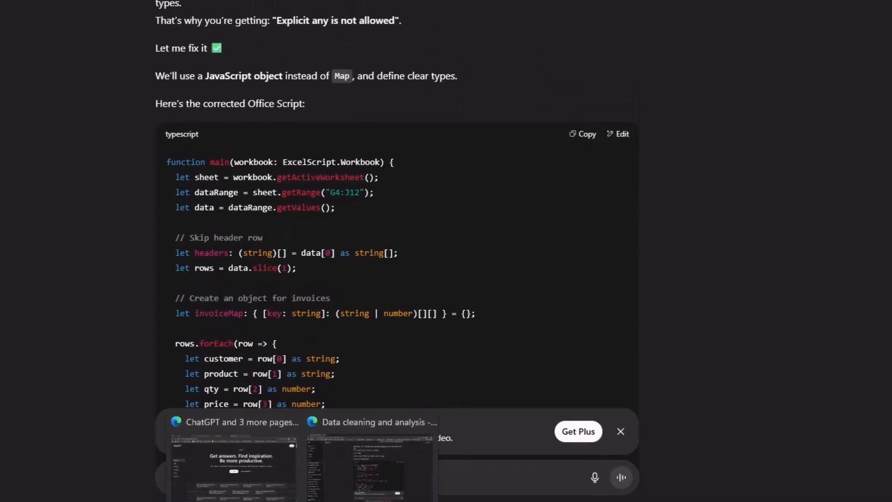
Return to Excel and replace all of the code in Script 1 with the corrected invoice script.
left_click(372, 465)
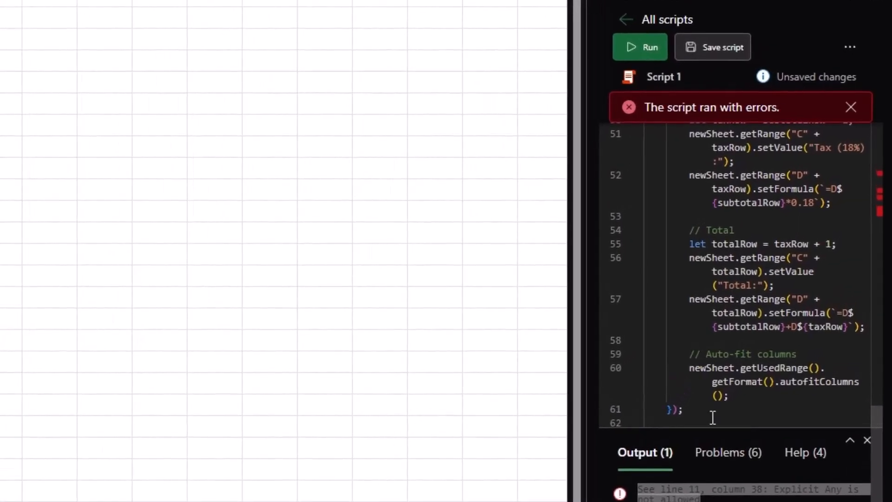
scroll(712, 400, "down", 3)
left_click_drag(664, 334, 635, 106)
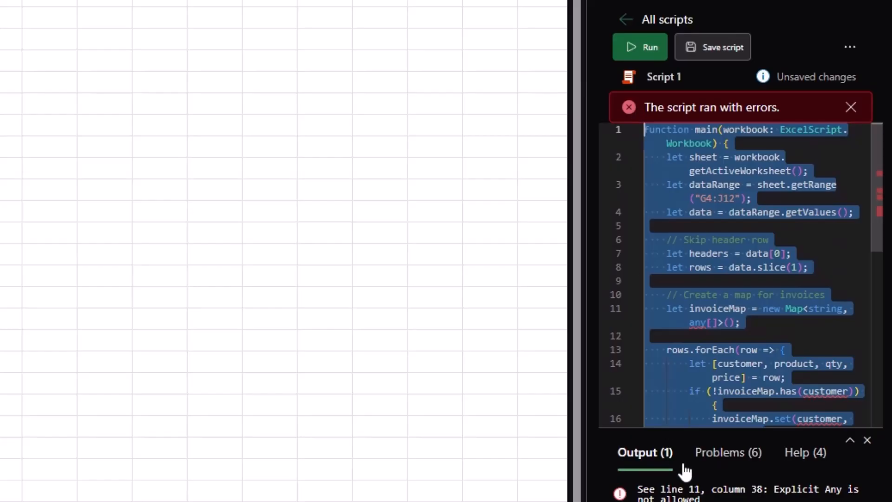
key("Delete")
key("ctrl+v")
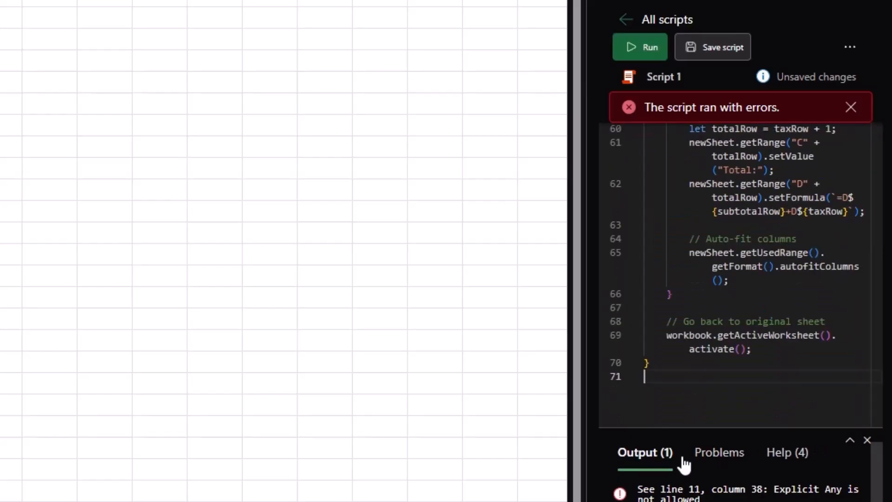
left_click(737, 281)
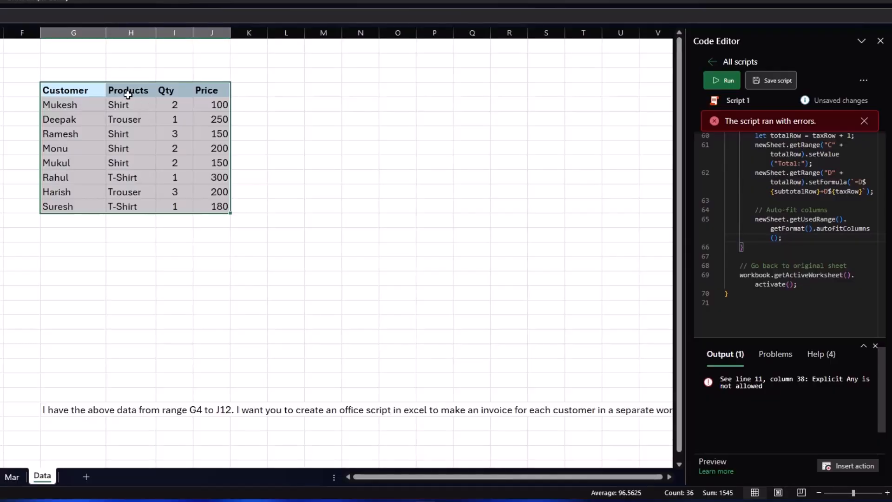
Run the corrected Script 1 from the Data sheet to generate a separate invoice worksheet for each customer.
left_click(128, 93)
left_click_drag(93, 91, 123, 147)
left_click(120, 148)
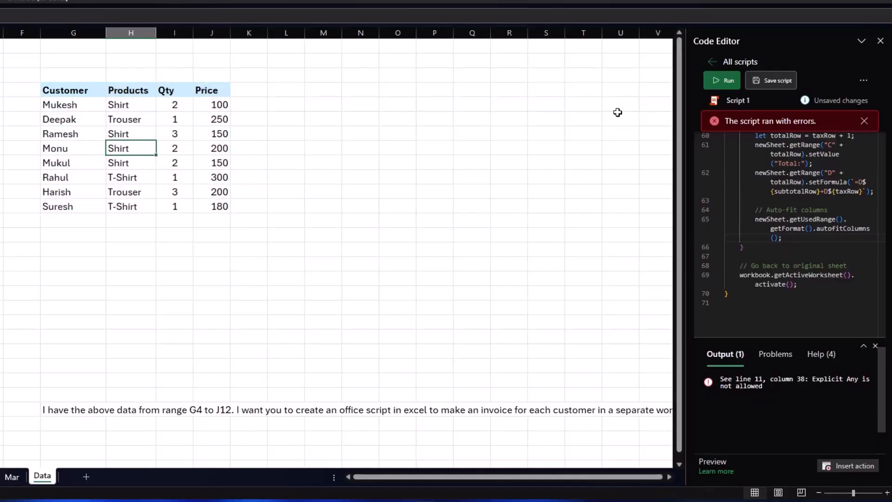
left_click(728, 82)
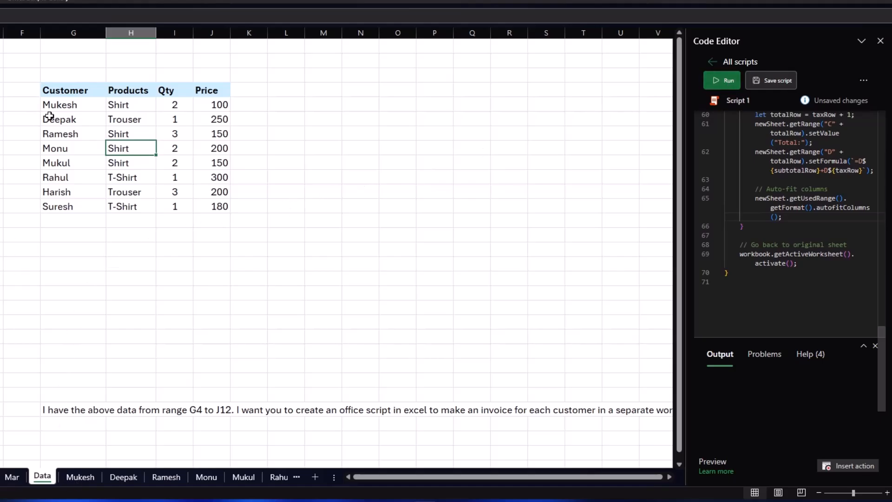
Open the first customer's invoice sheet and examine its header row, subtotal, tax and total.
left_click(82, 477)
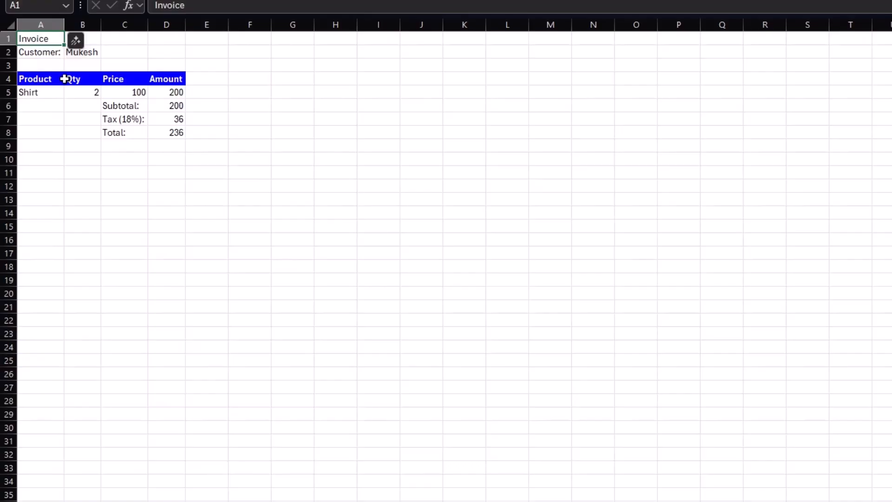
left_click(141, 65)
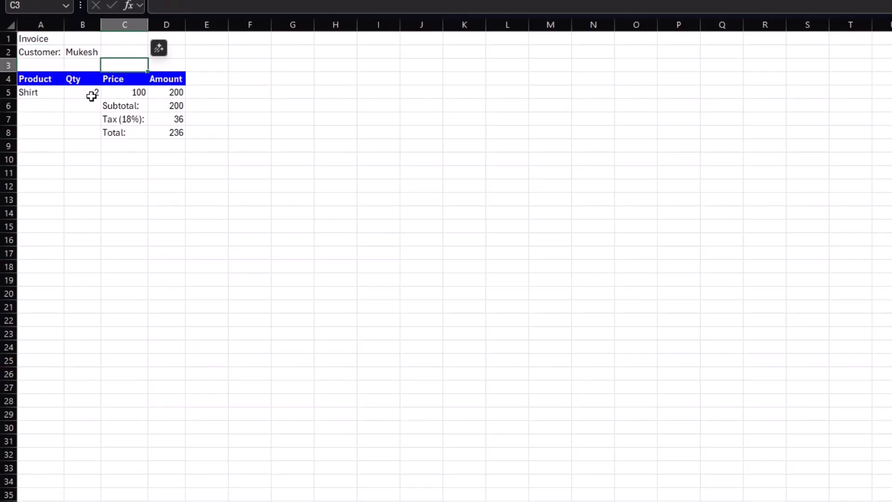
left_click(194, 130)
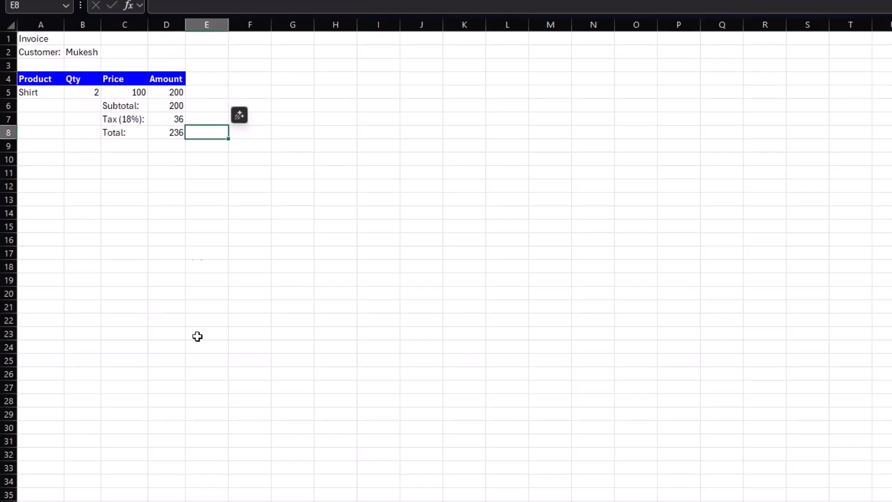